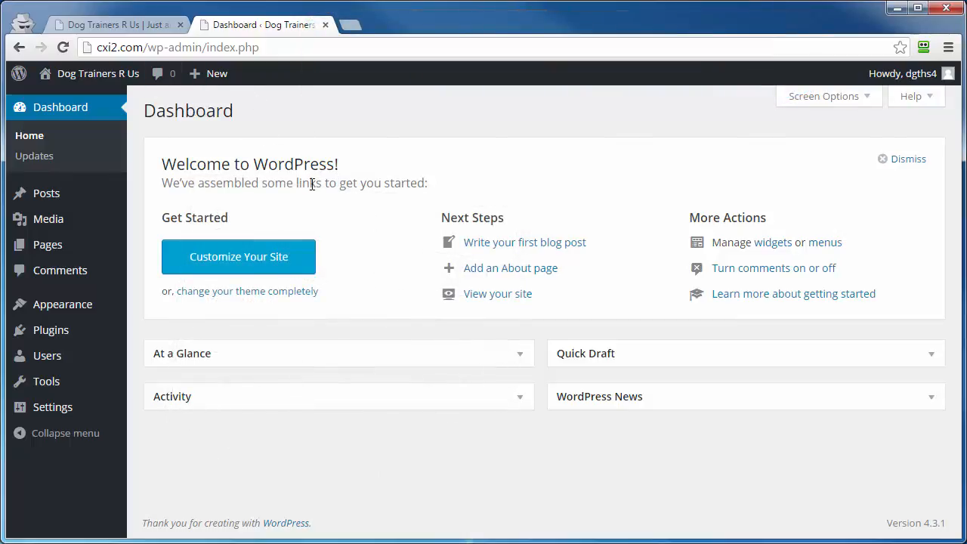
Step: Create a new post titled "Setting Up A WordPress Membership Site" and accept its suggested permalink slug
mouse_move(16, 198)
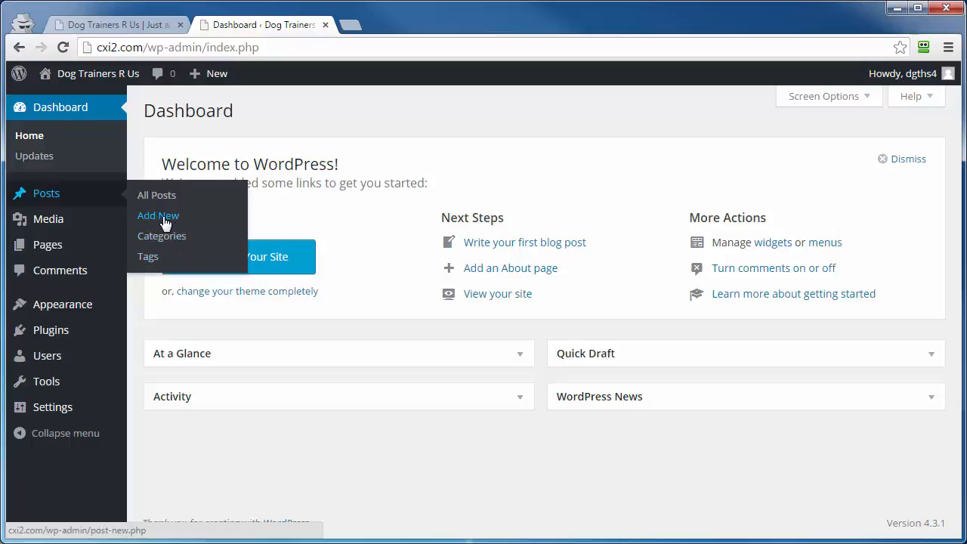
click(149, 223)
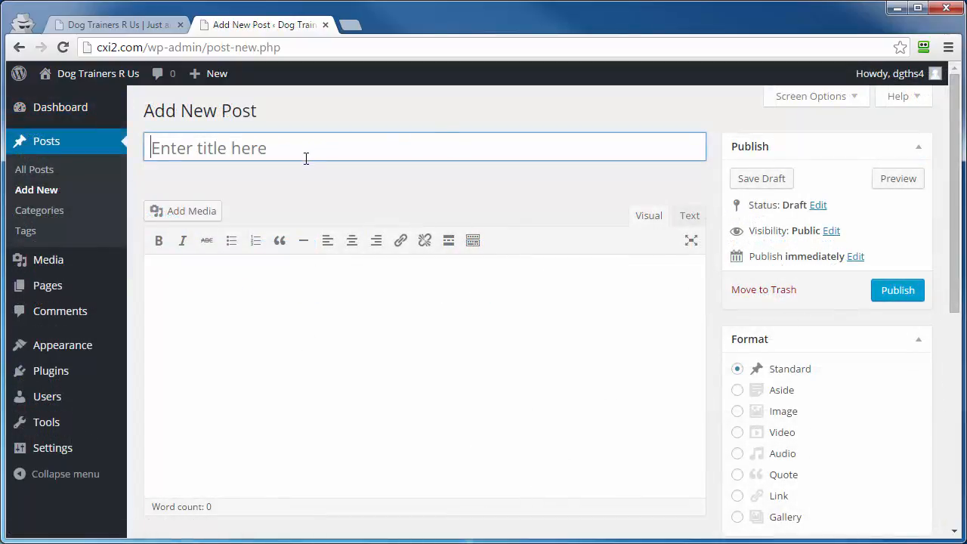
mouse_move(217, 83)
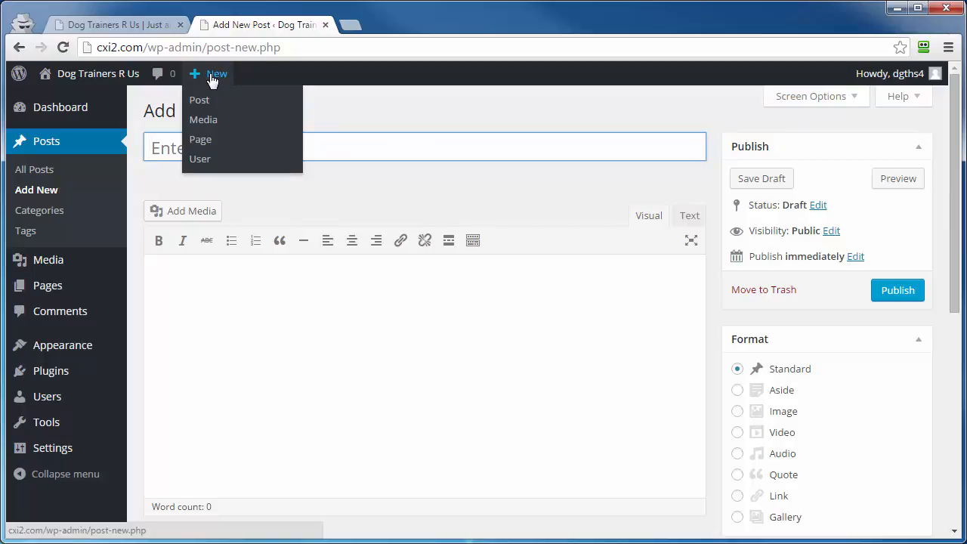
click(204, 104)
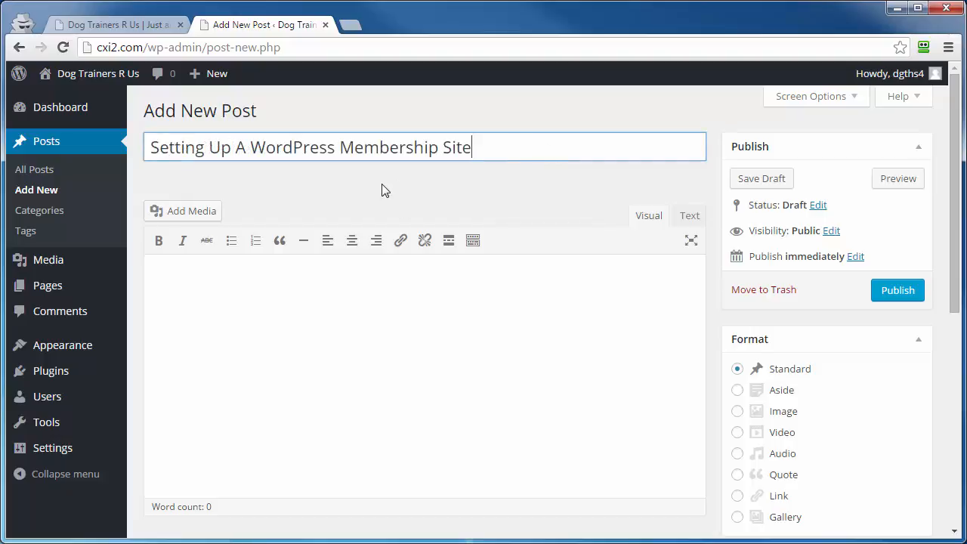
click(243, 198)
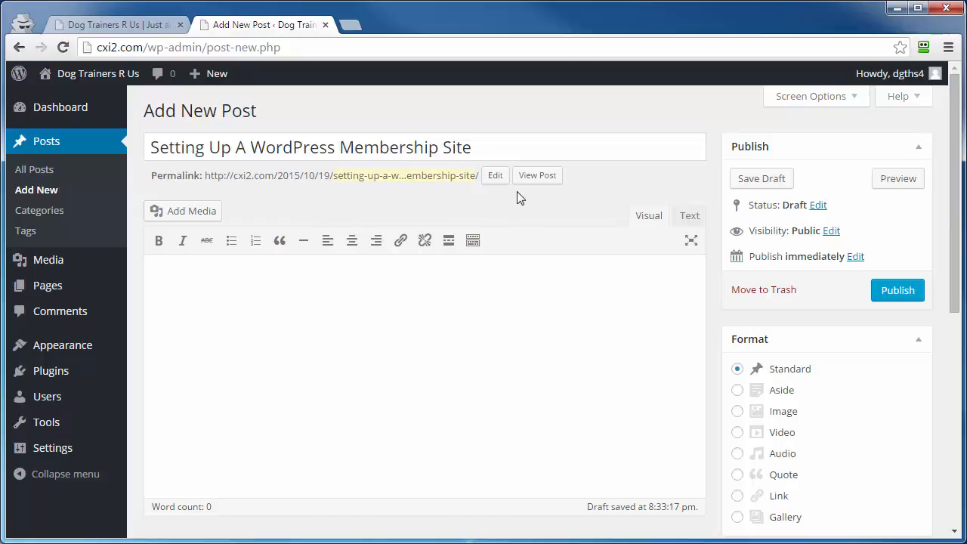
click(494, 178)
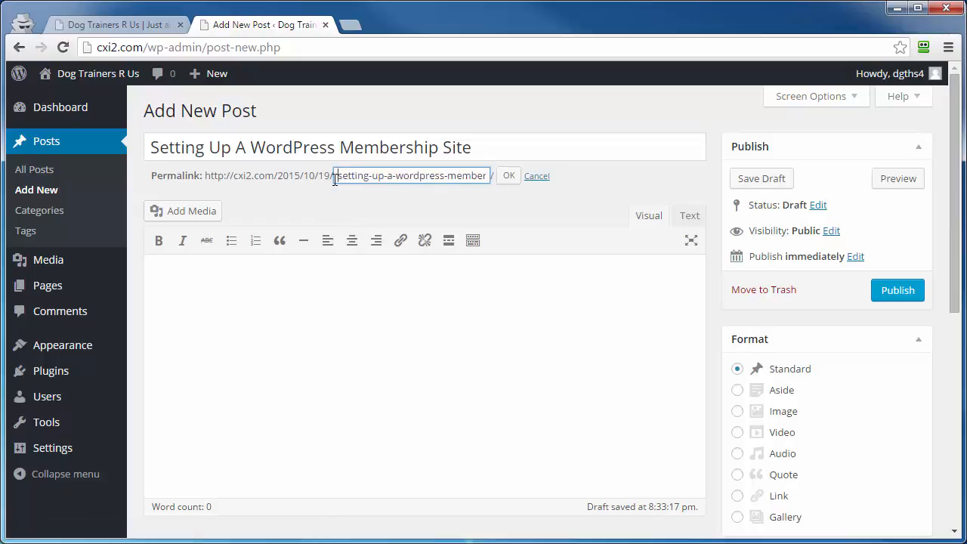
click(503, 178)
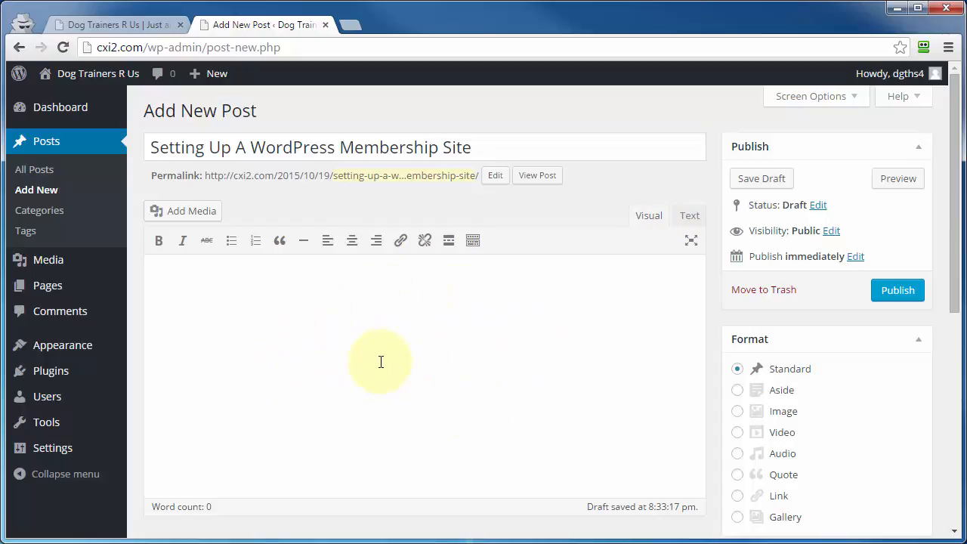
Step: Compare the post's Text and Visual editors and show the second row of formatting tools in the Visual editor
click(691, 219)
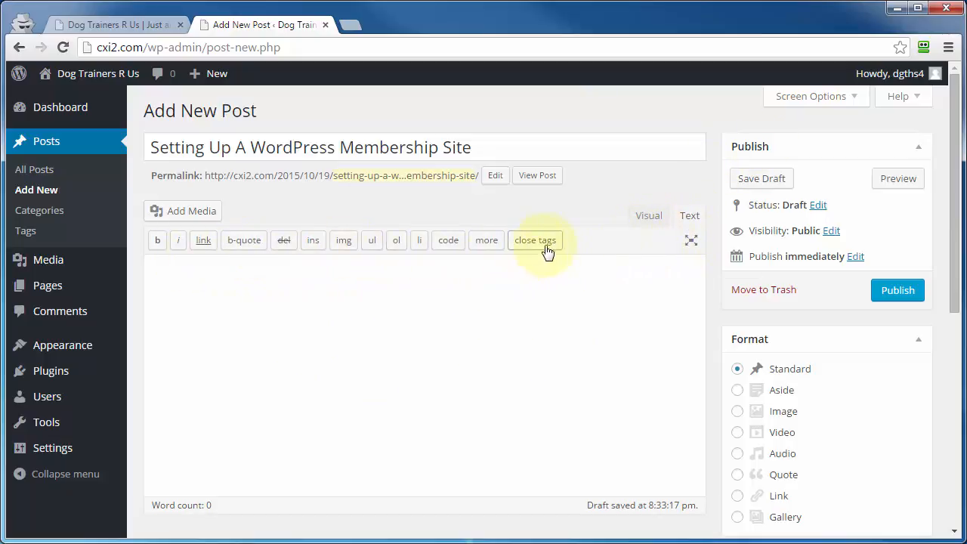
click(646, 219)
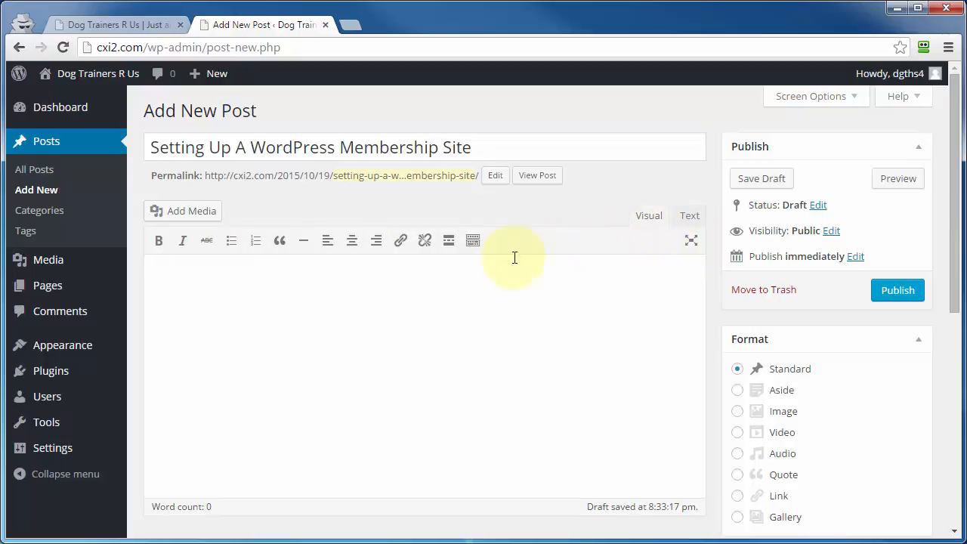
click(473, 242)
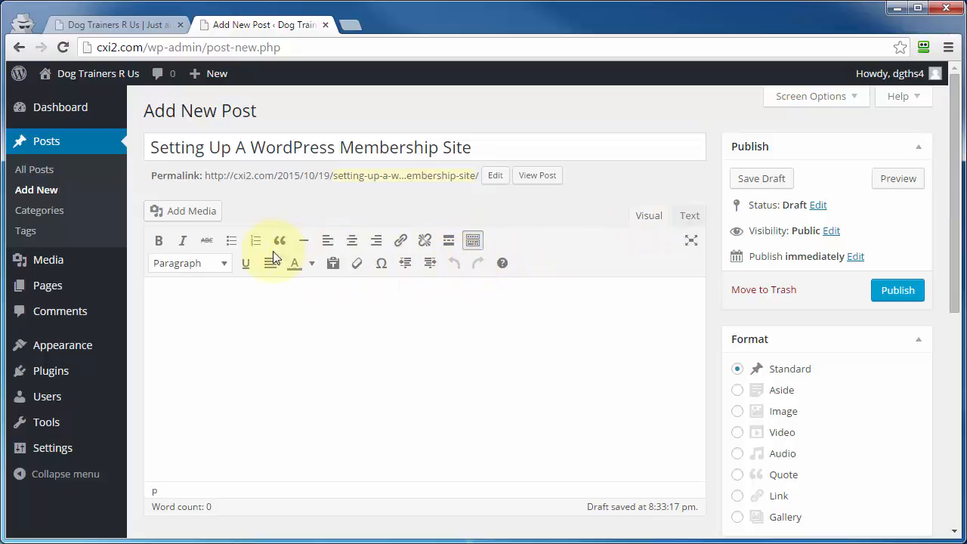
click(690, 217)
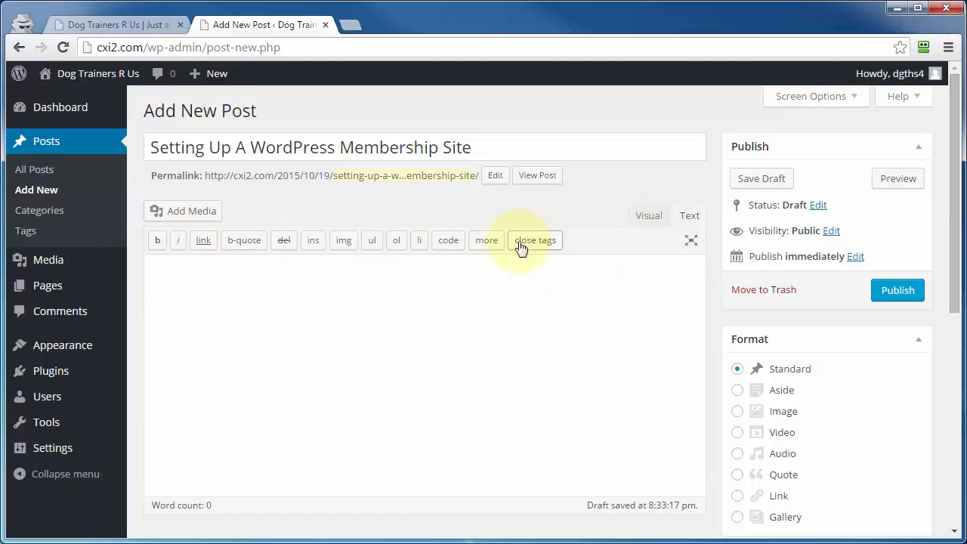
click(643, 219)
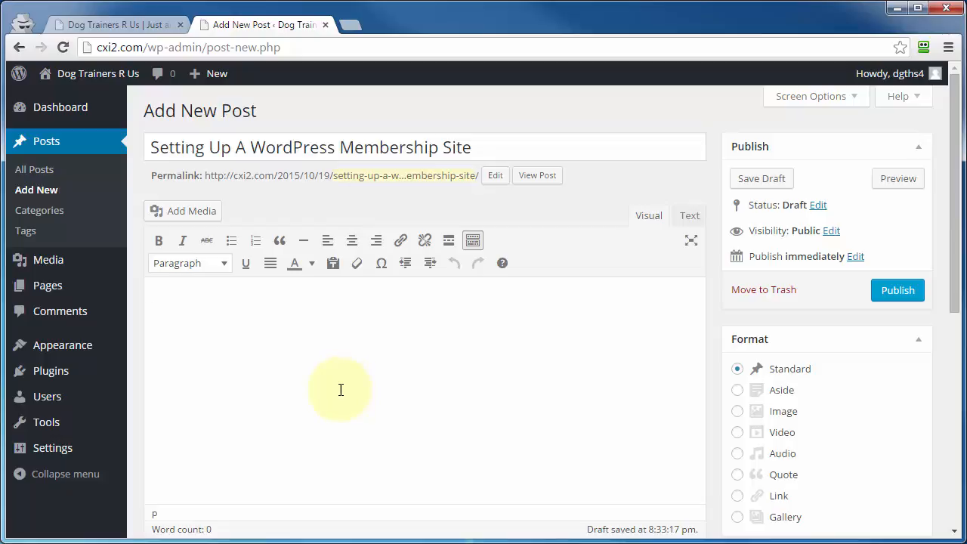
Step: Switch to the Word document and copy the first three body paragraphs below the article title
drag(966, 147, 703, 71)
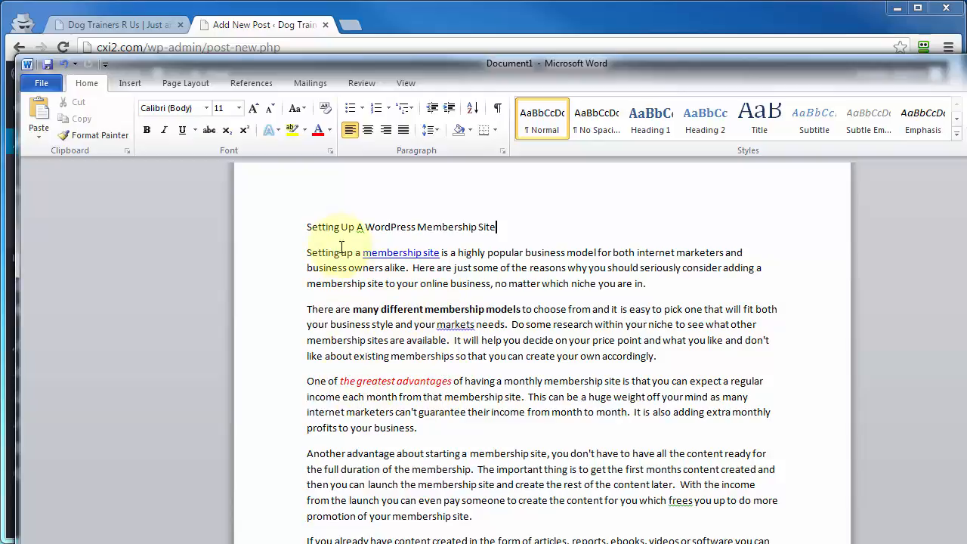
drag(308, 254, 451, 424)
right_click(544, 326)
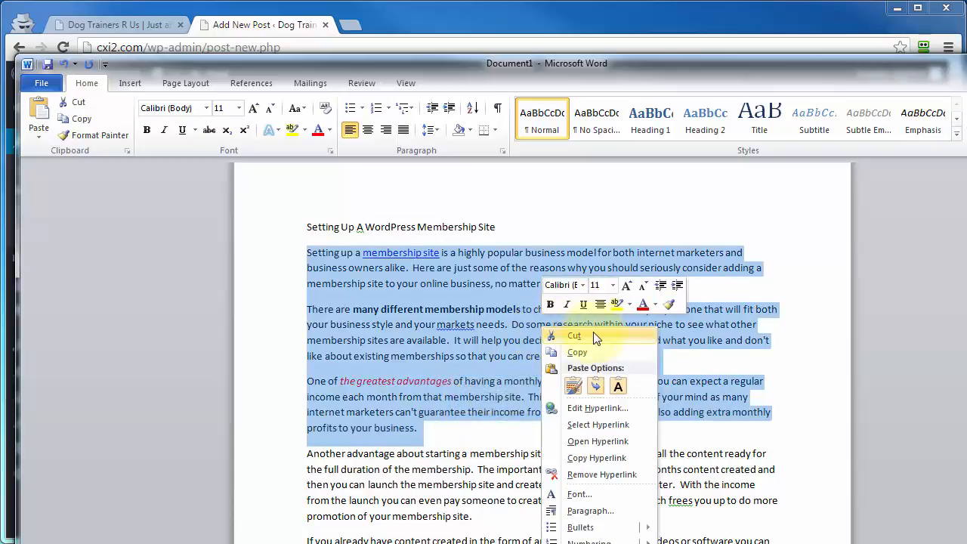
click(577, 350)
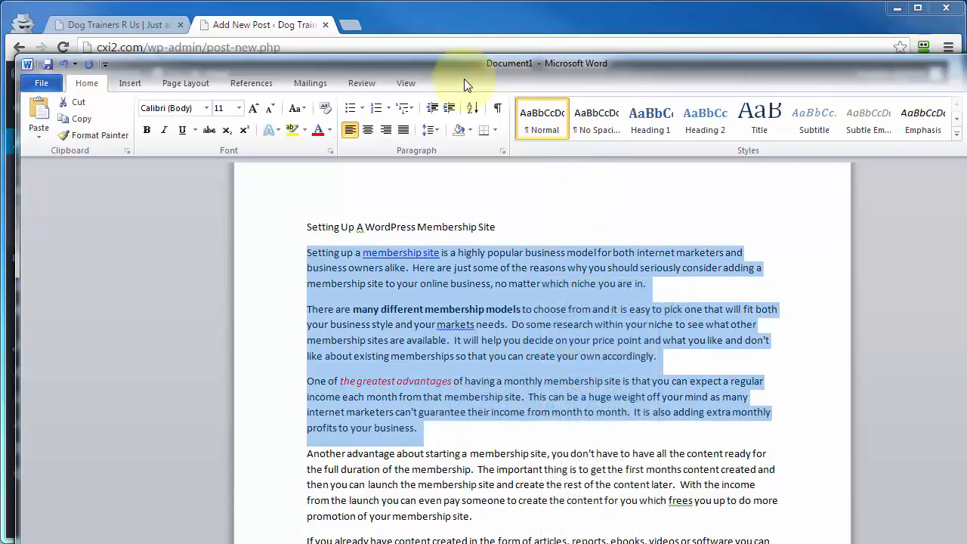
Step: Return to the WordPress post, turn on plain text pasting and paste the copied paragraphs into the body
drag(464, 78, 966, 84)
click(352, 340)
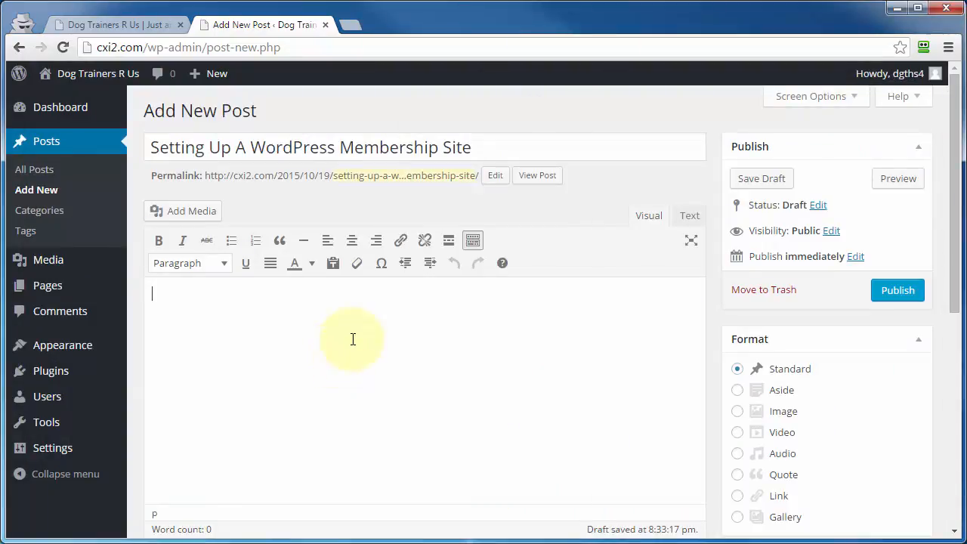
click(335, 269)
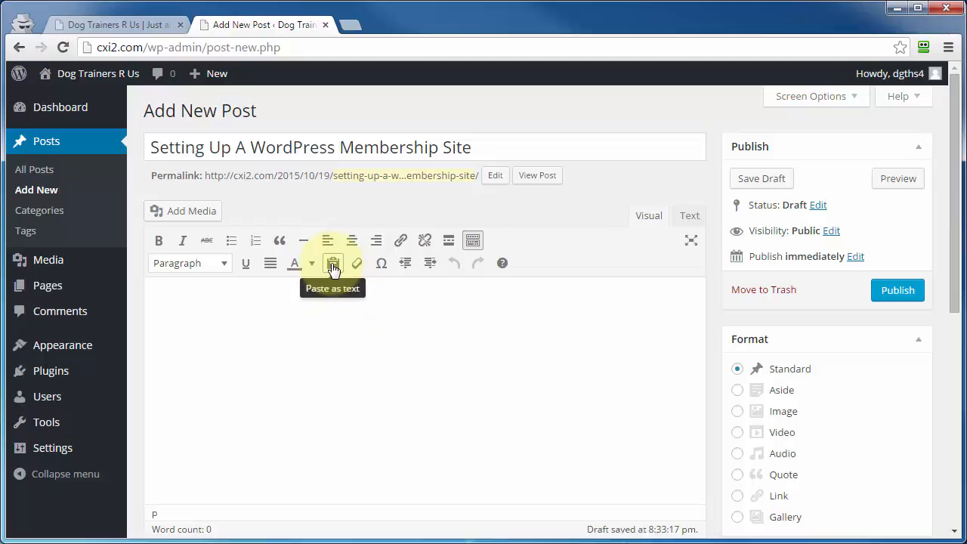
click(333, 269)
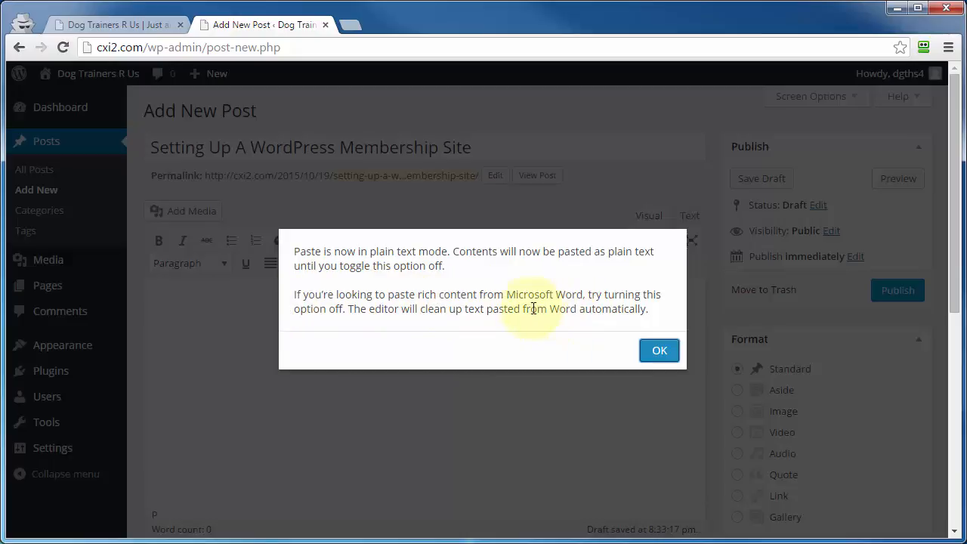
click(665, 356)
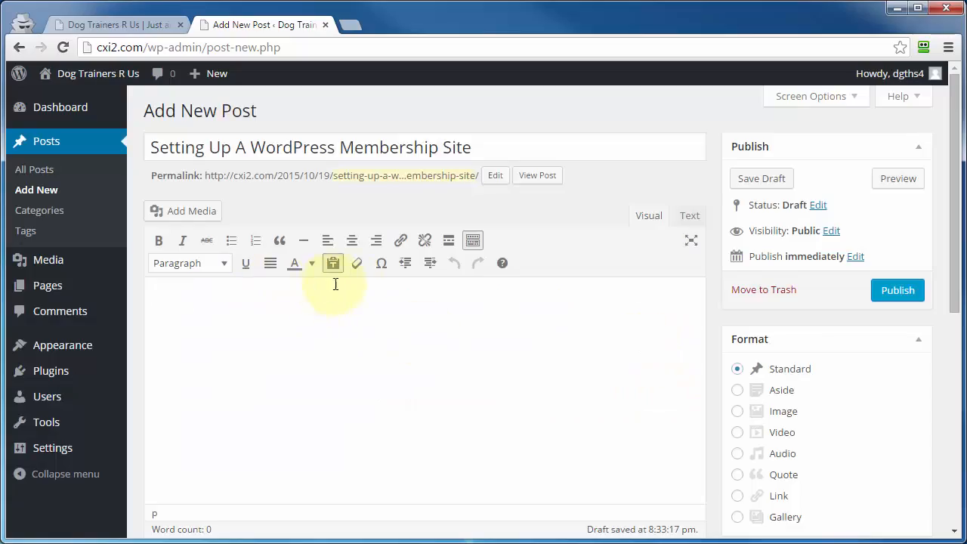
right_click(181, 299)
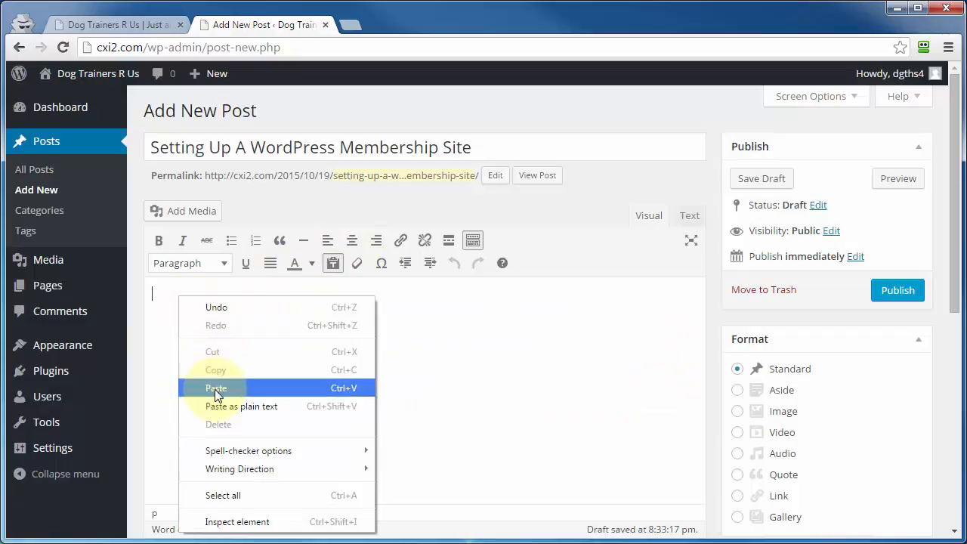
click(209, 388)
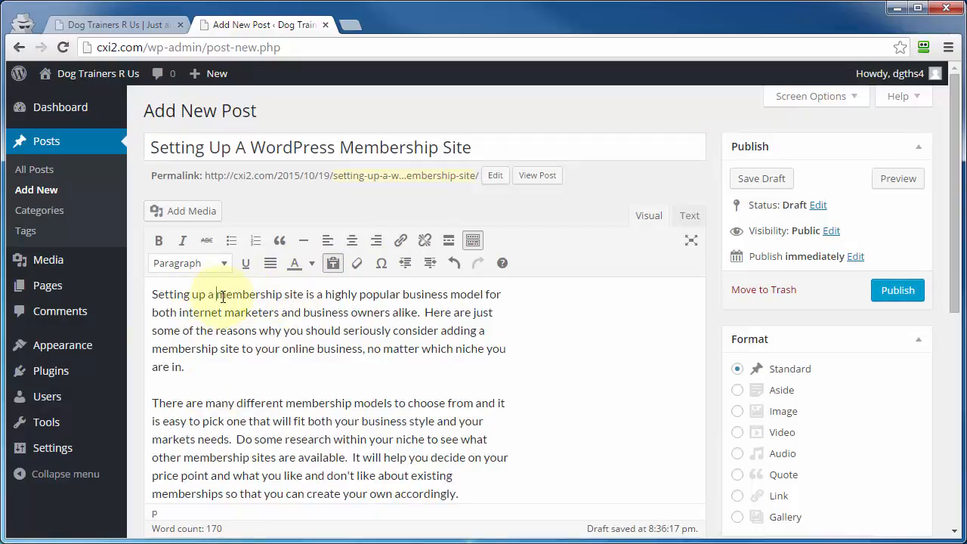
Step: Turn off plain text pasting, paste the paragraphs with their formatting above the existing text, and check the HTML markup
drag(216, 294, 290, 296)
click(289, 295)
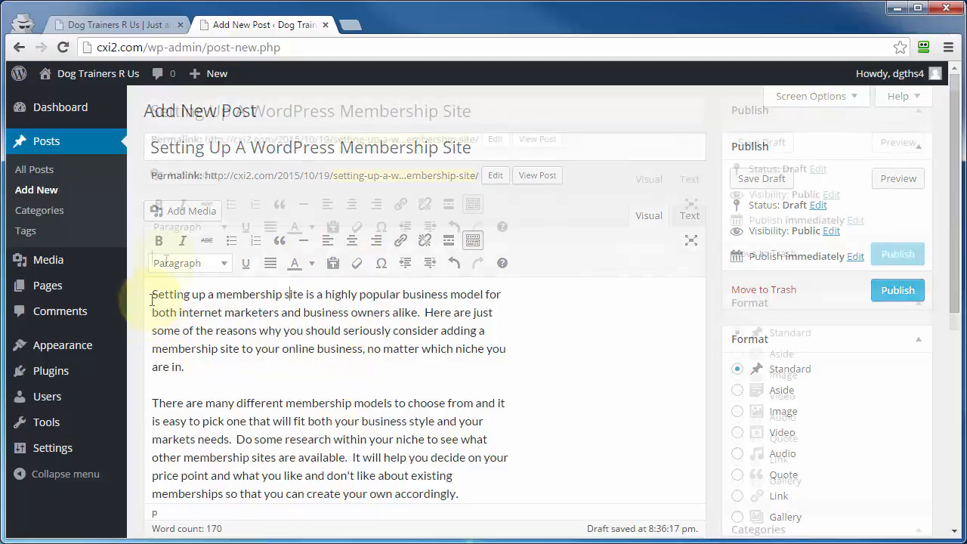
right_click(165, 260)
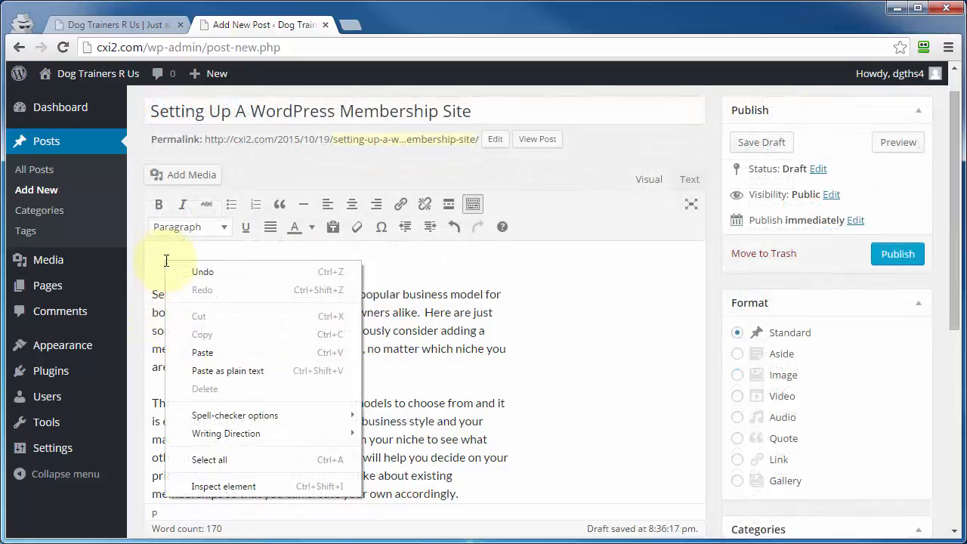
click(206, 352)
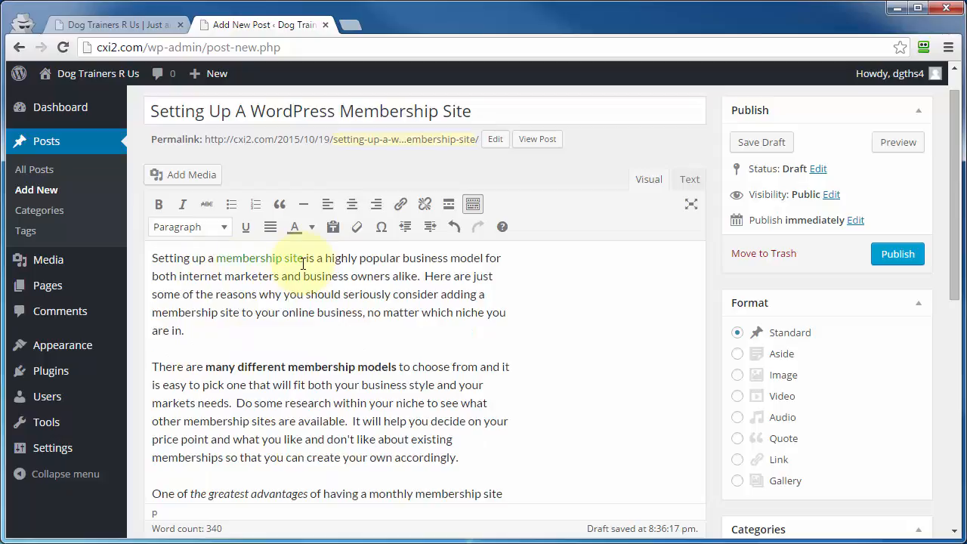
click(689, 181)
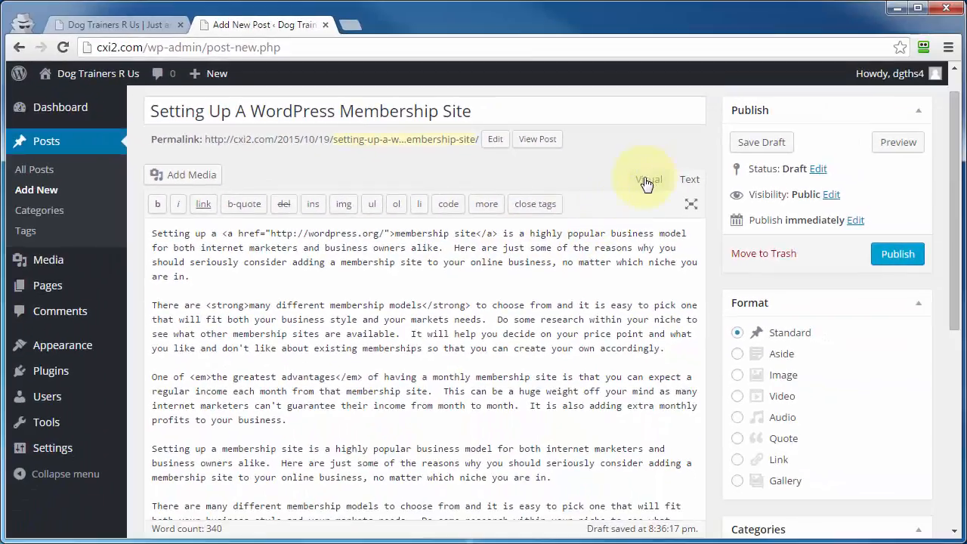
click(647, 179)
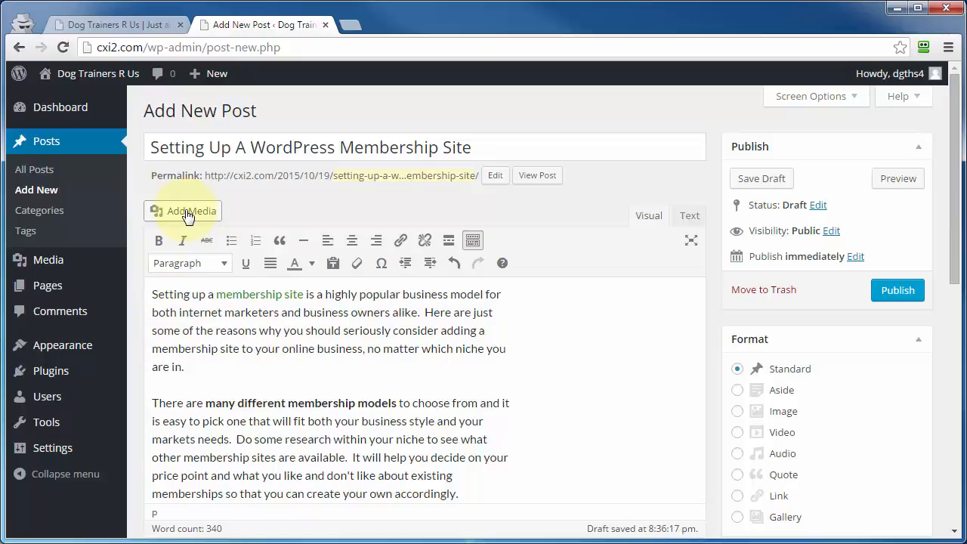
Step: Insert the happy-christmas-smiley image from the media library at the start of the post, full size without alignment
click(151, 294)
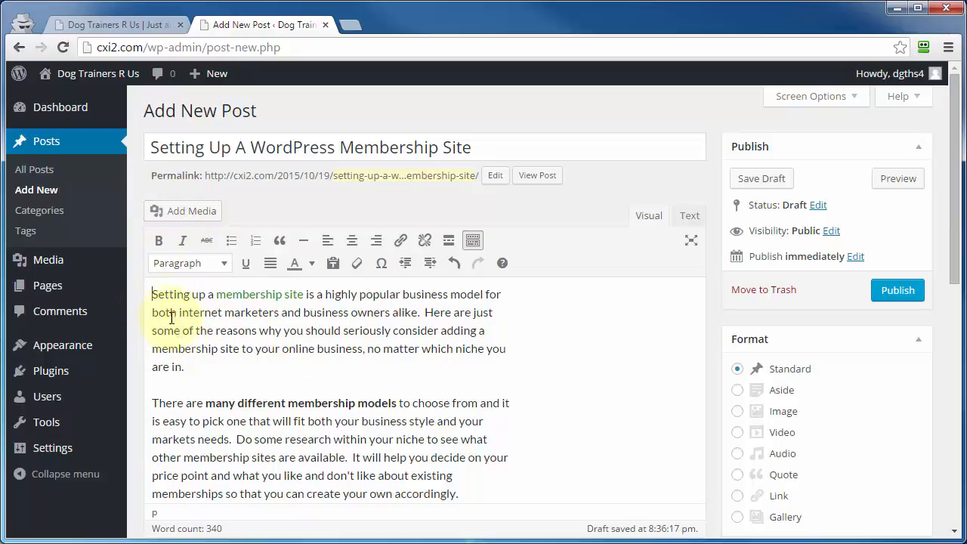
click(192, 215)
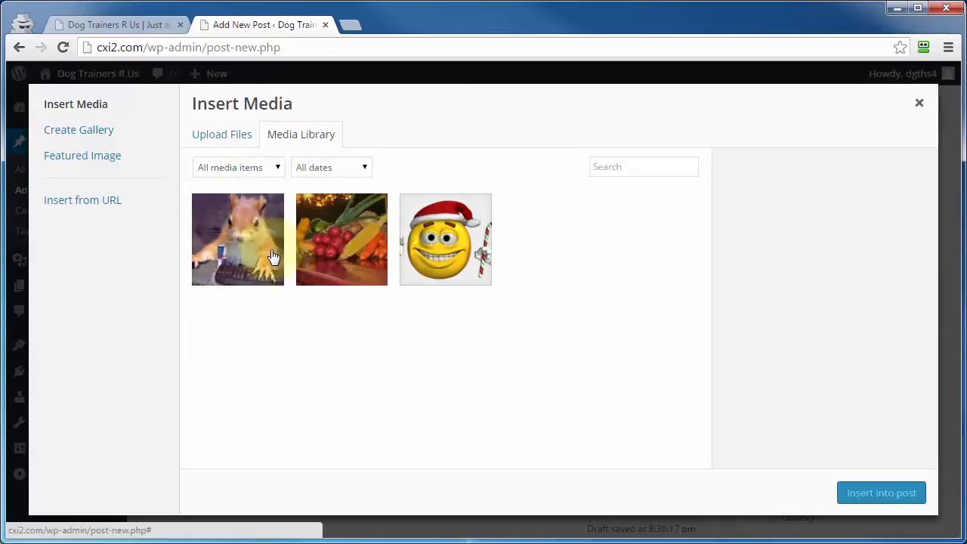
click(205, 137)
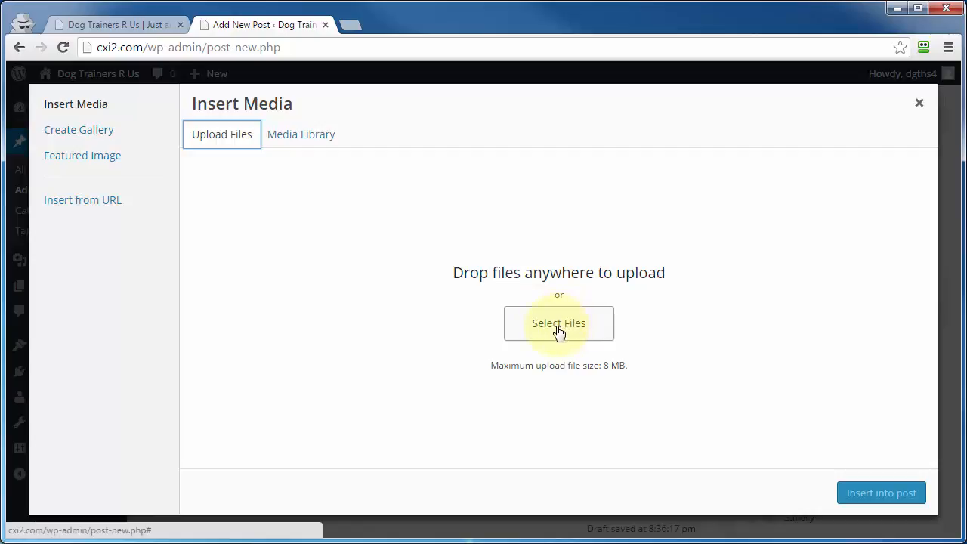
click(84, 200)
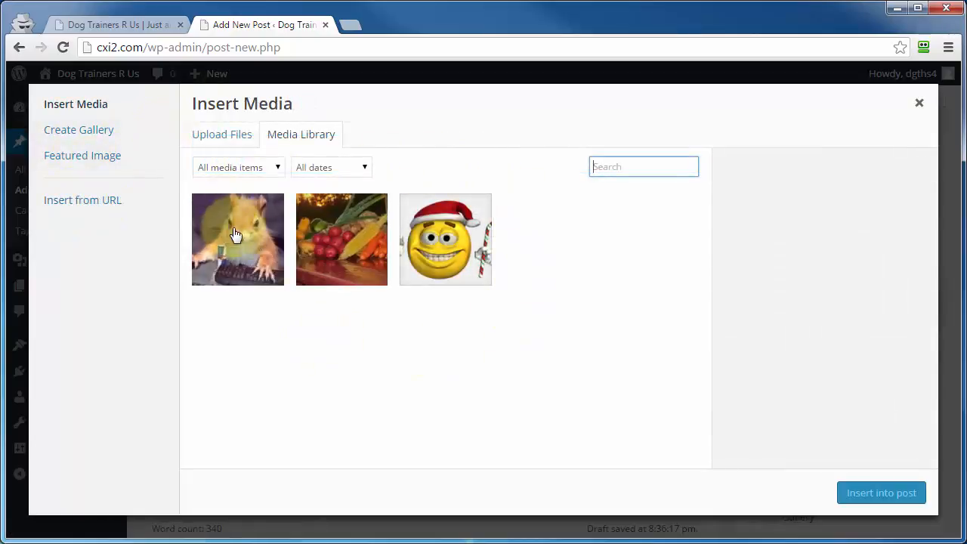
click(435, 249)
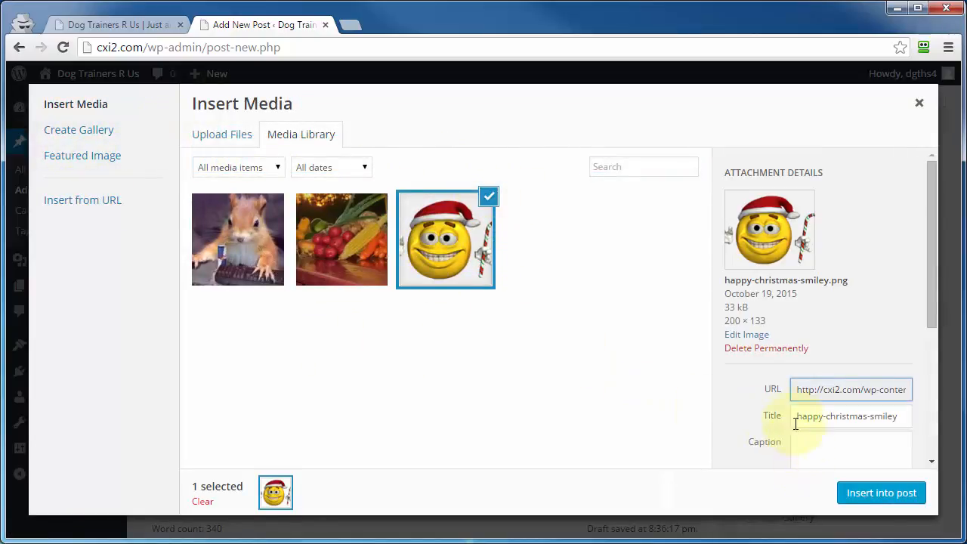
scroll(744, 409, down, 3)
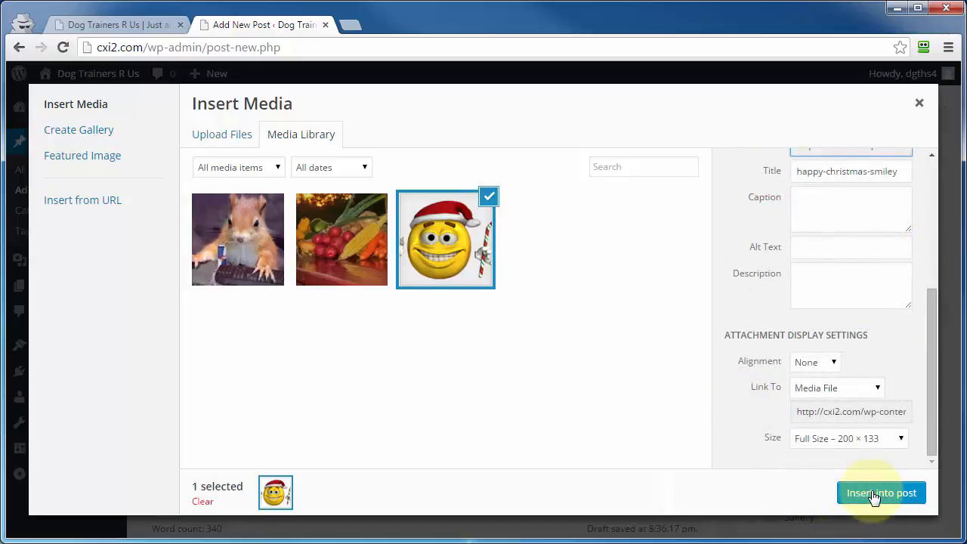
click(874, 493)
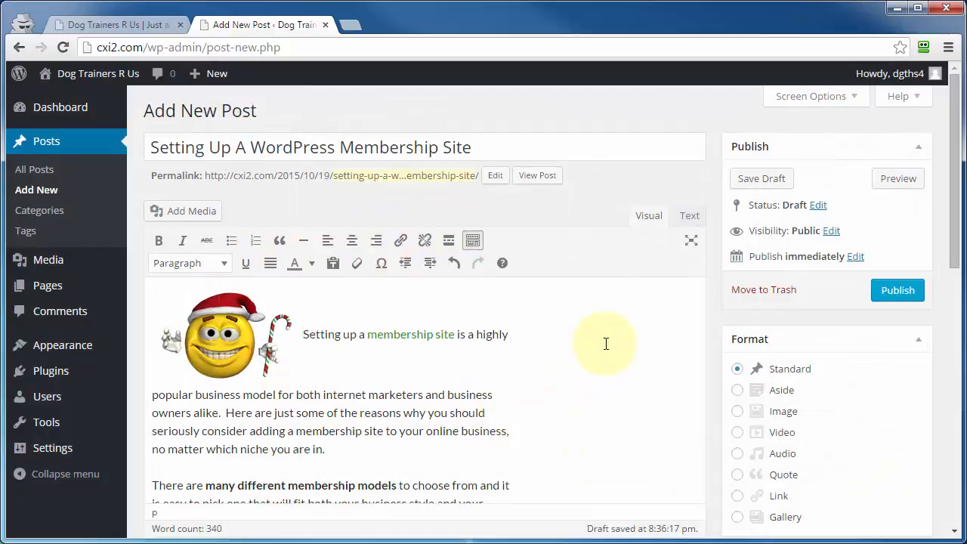
Step: Hide the Categories, Tags and Featured Image boxes on the post editing screen
click(827, 100)
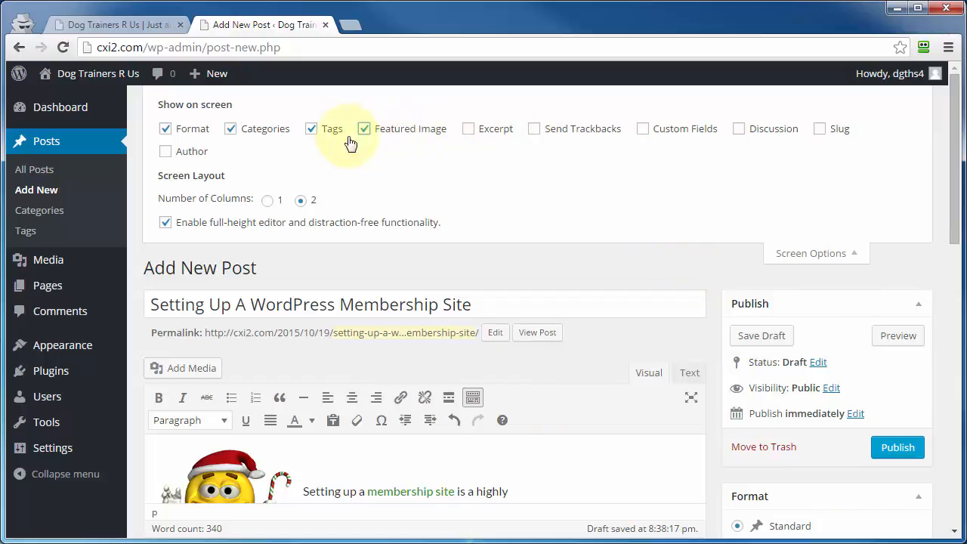
scroll(770, 219, down, 7)
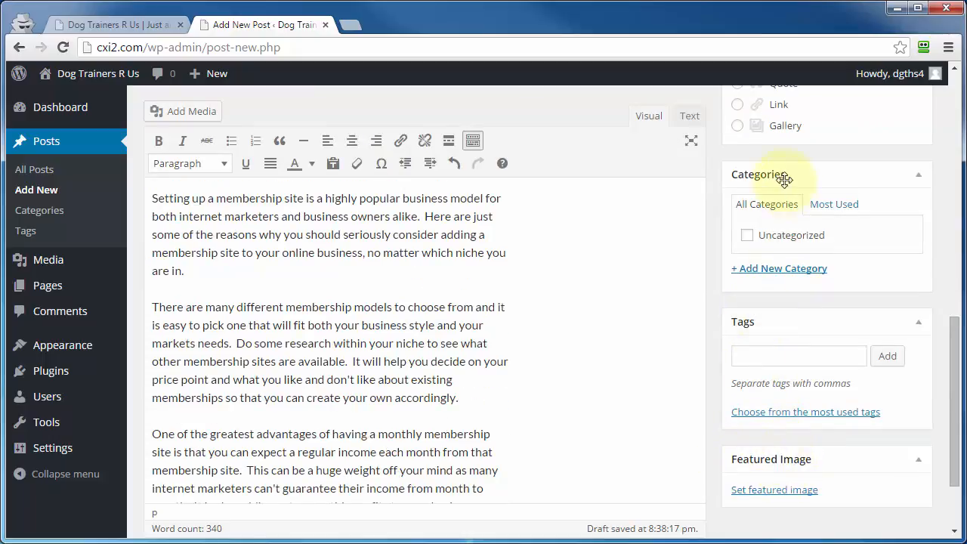
scroll(717, 320, up, 8)
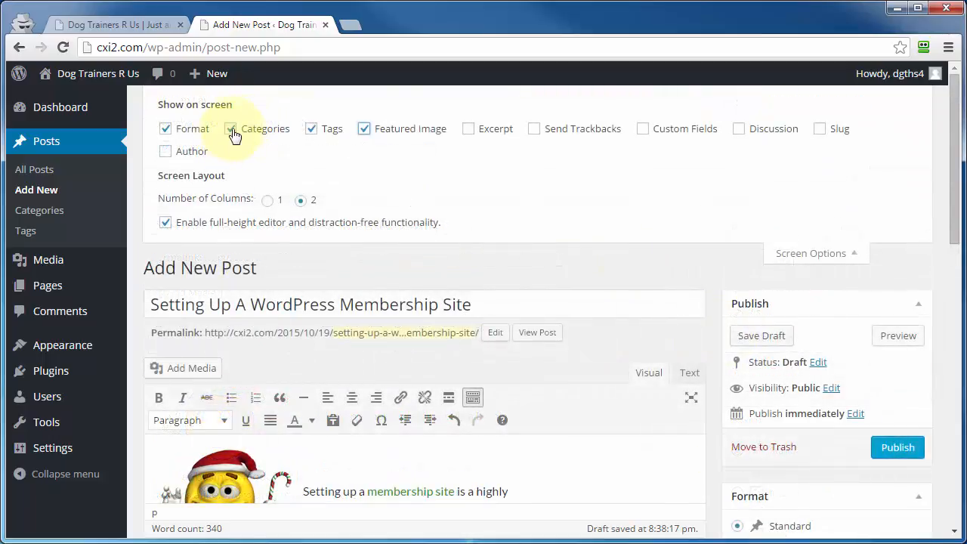
click(230, 130)
click(311, 129)
click(364, 129)
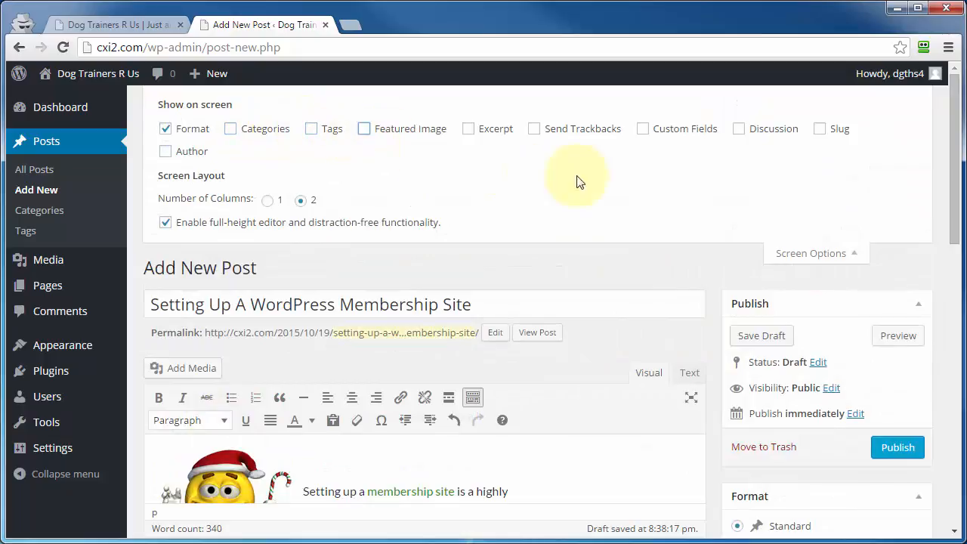
scroll(578, 181, down, 10)
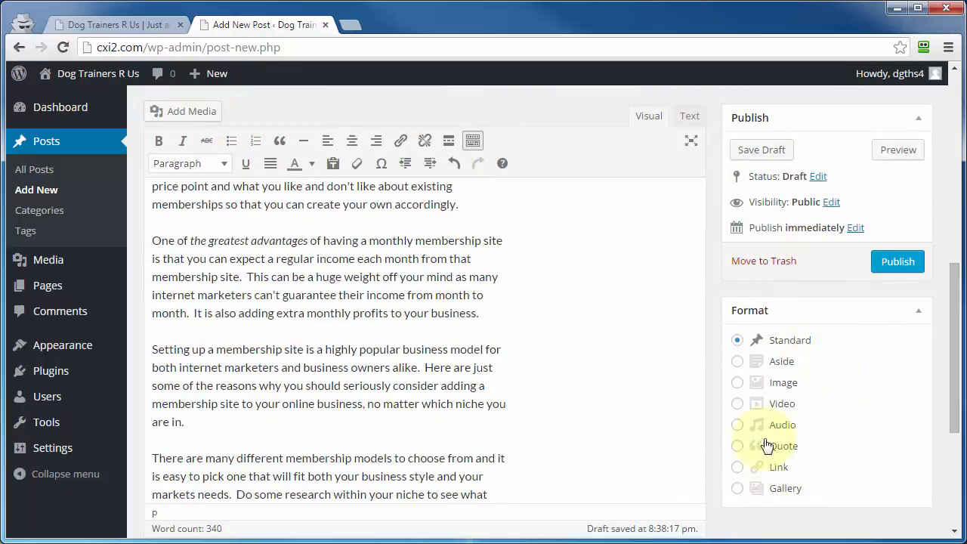
Step: Try hiding the Format box on the post editing screen and check the layout without it
scroll(767, 446, up, 10)
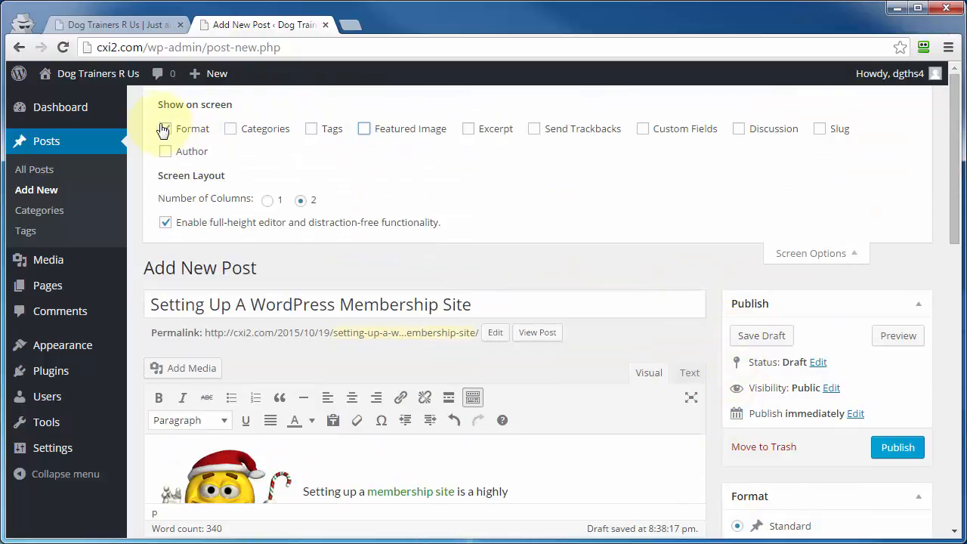
click(164, 129)
scroll(849, 426, down, 3)
scroll(842, 421, up, 3)
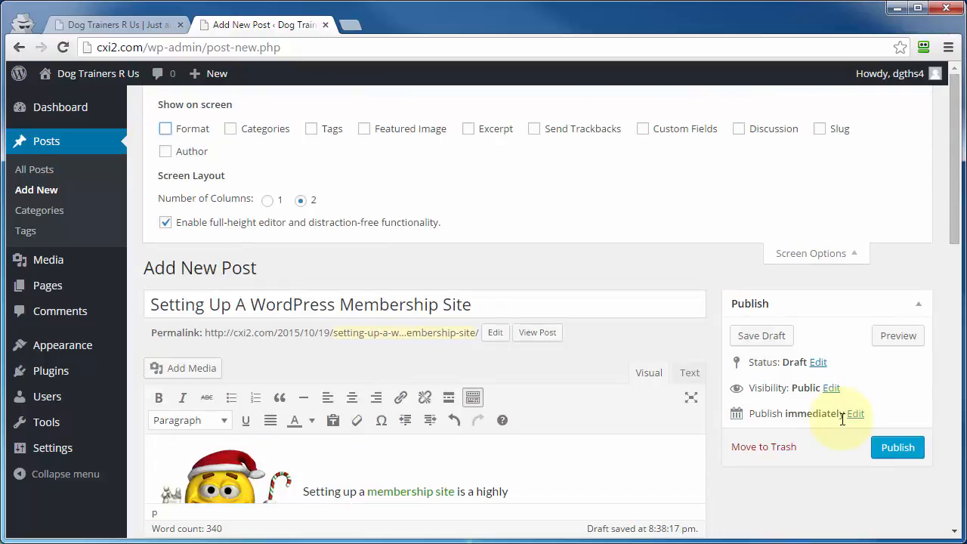
scroll(828, 454, down, 3)
scroll(814, 416, up, 3)
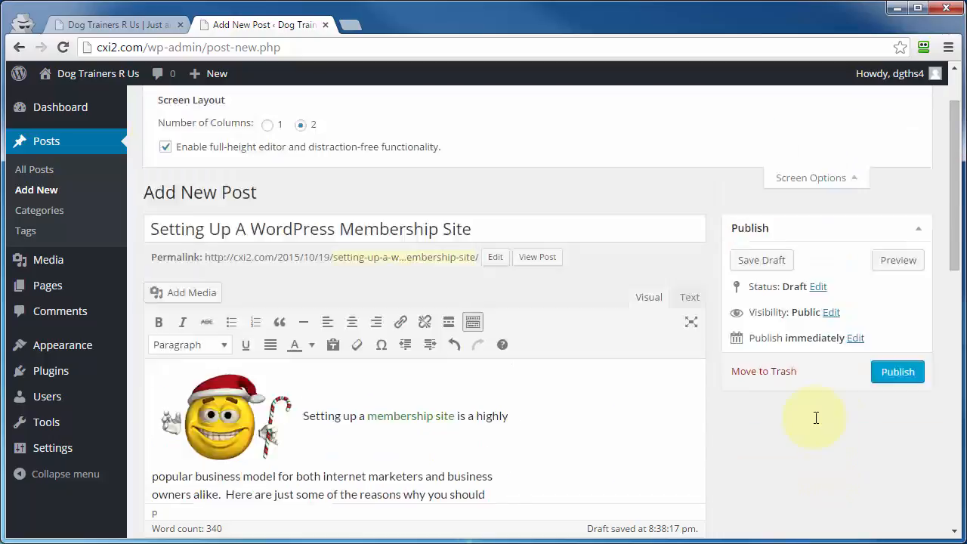
Step: Show the Format, Categories, Tags, Featured Image and Discussion boxes on the post editing screen
click(167, 131)
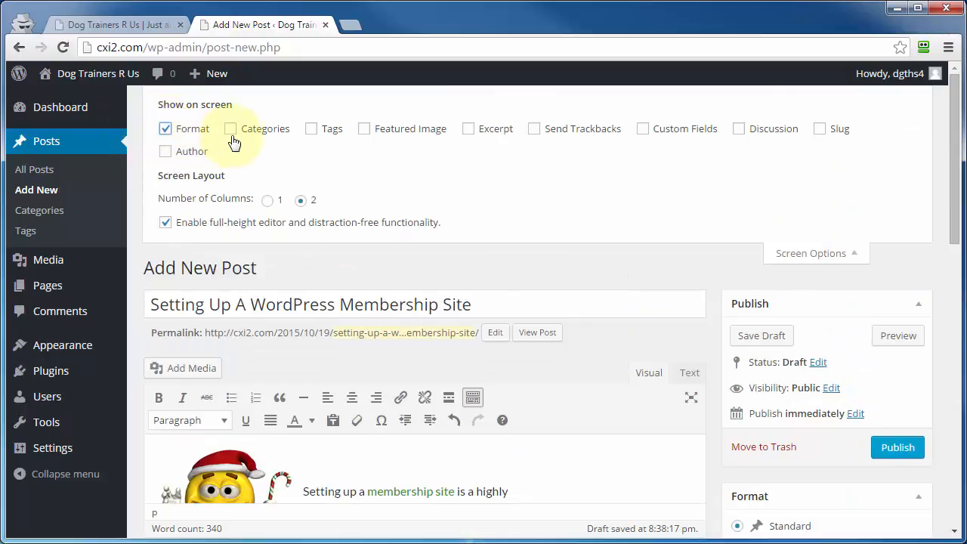
click(230, 131)
click(312, 130)
click(364, 130)
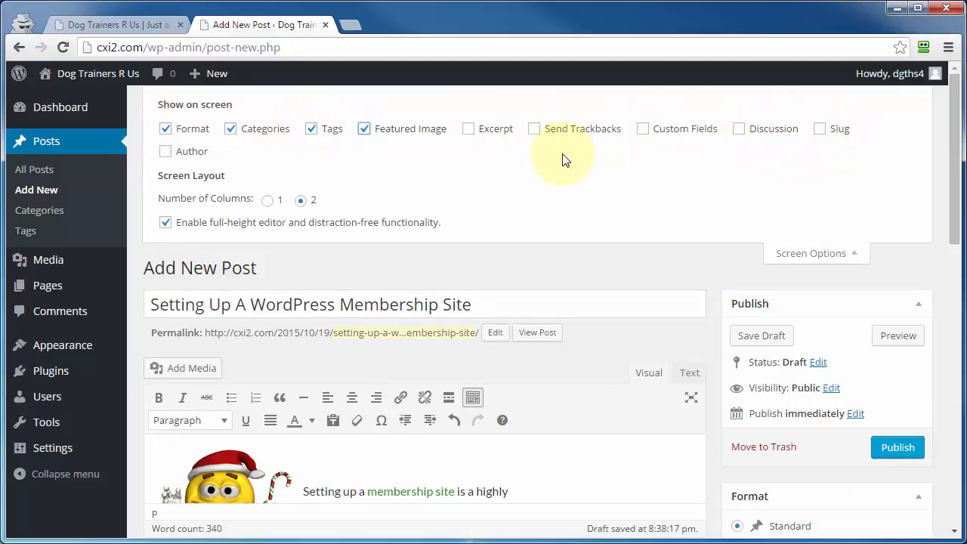
click(740, 132)
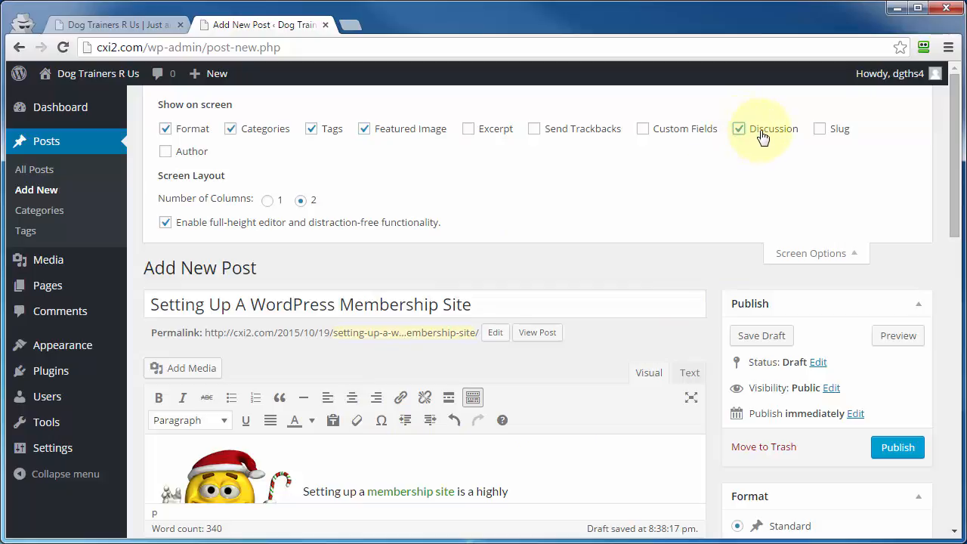
scroll(705, 362, down, 7)
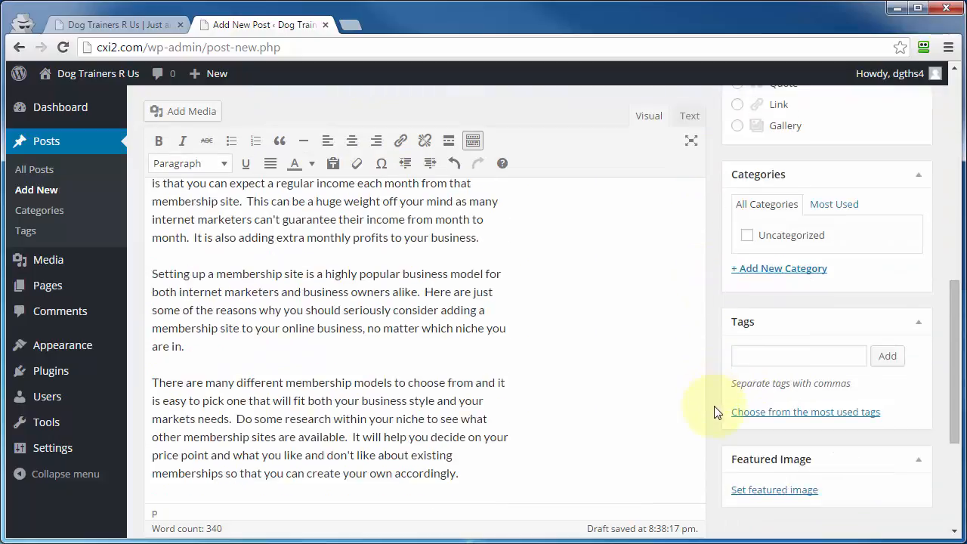
scroll(718, 415, down, 5)
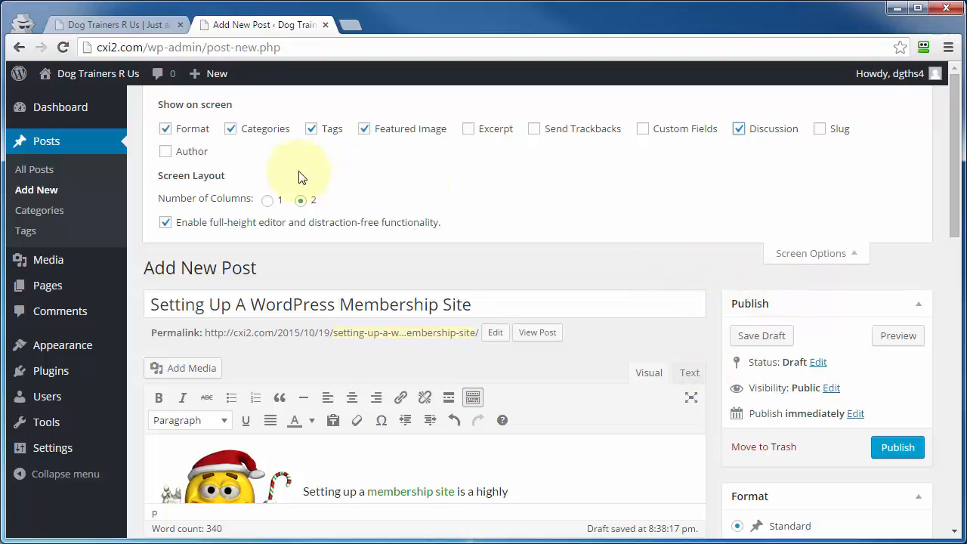
Step: Try the one-column layout and the editor without full-height and distraction-free functionality, restoring two columns and the enabled option
click(268, 202)
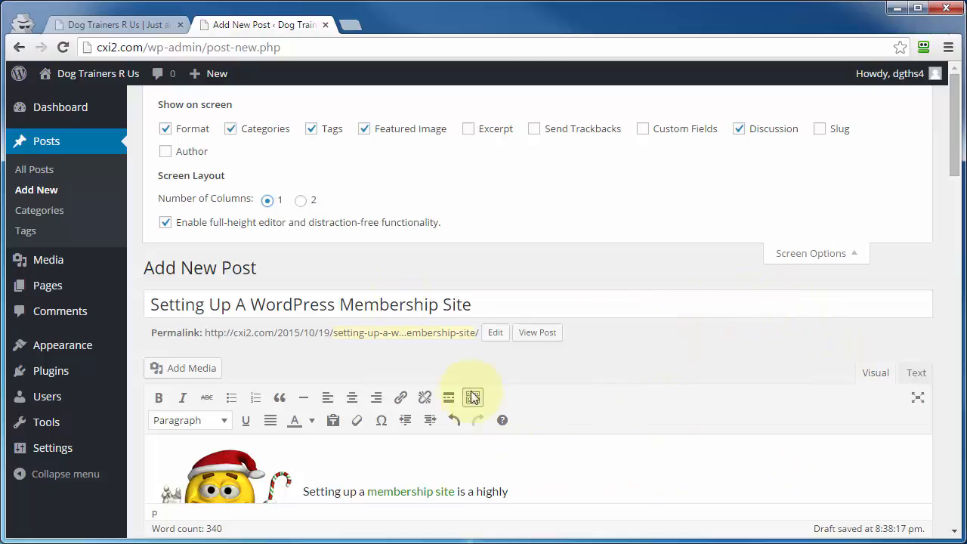
click(301, 200)
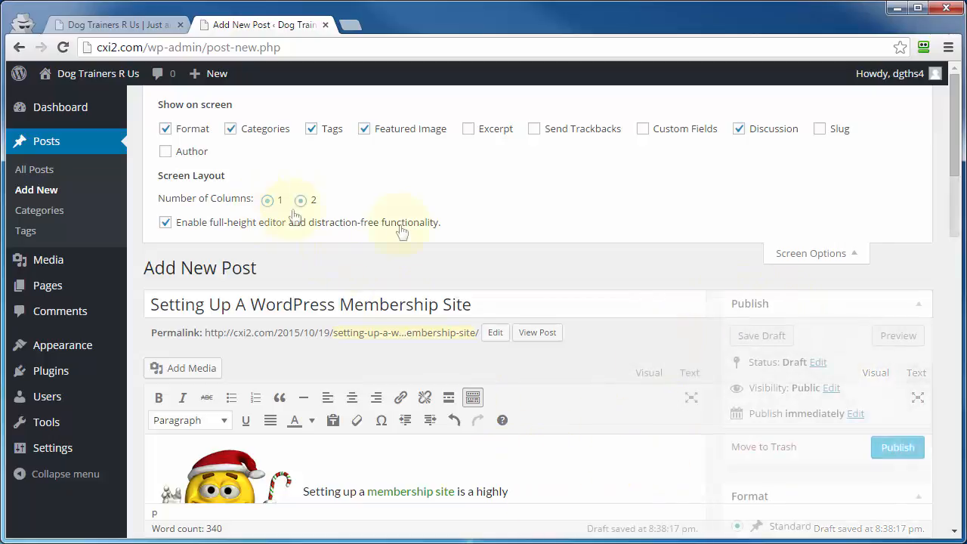
click(166, 224)
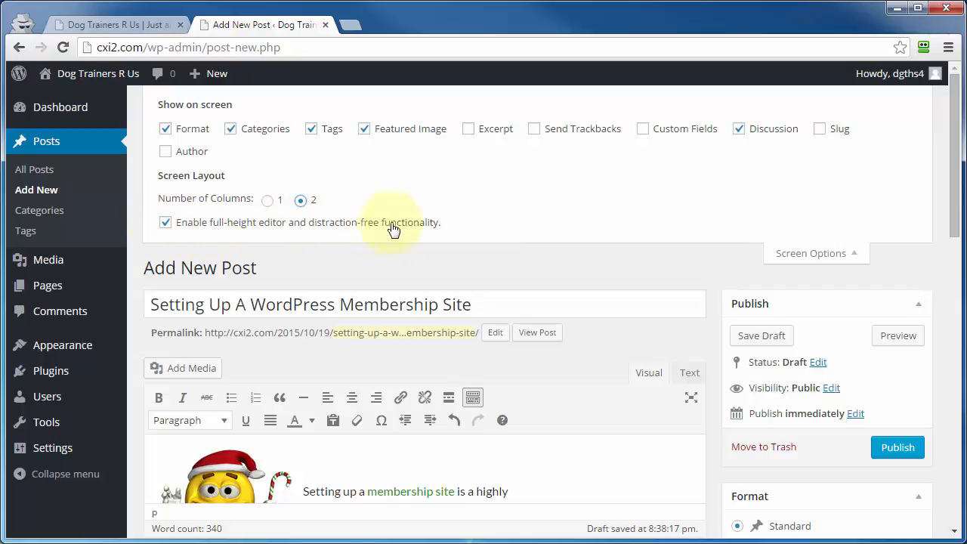
scroll(724, 336, down, 4)
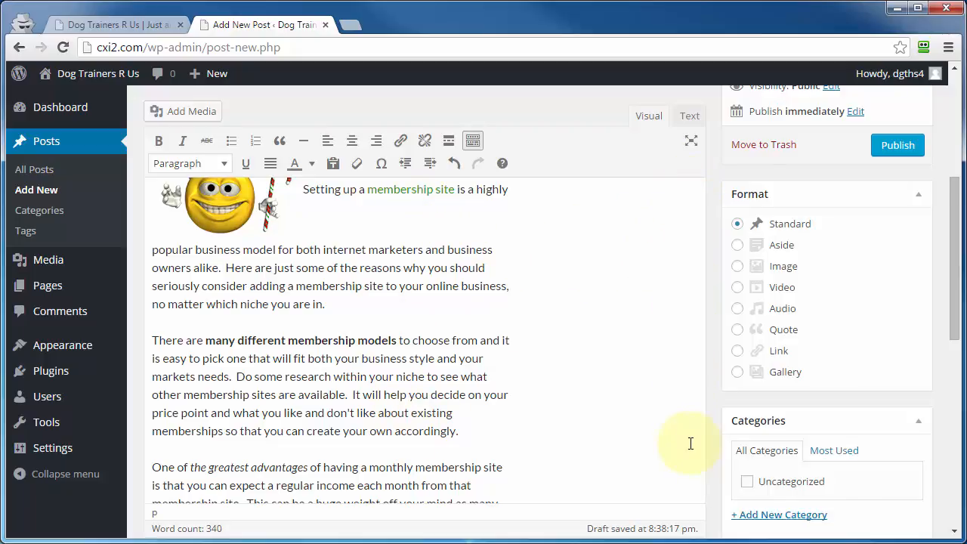
scroll(690, 443, up, 3)
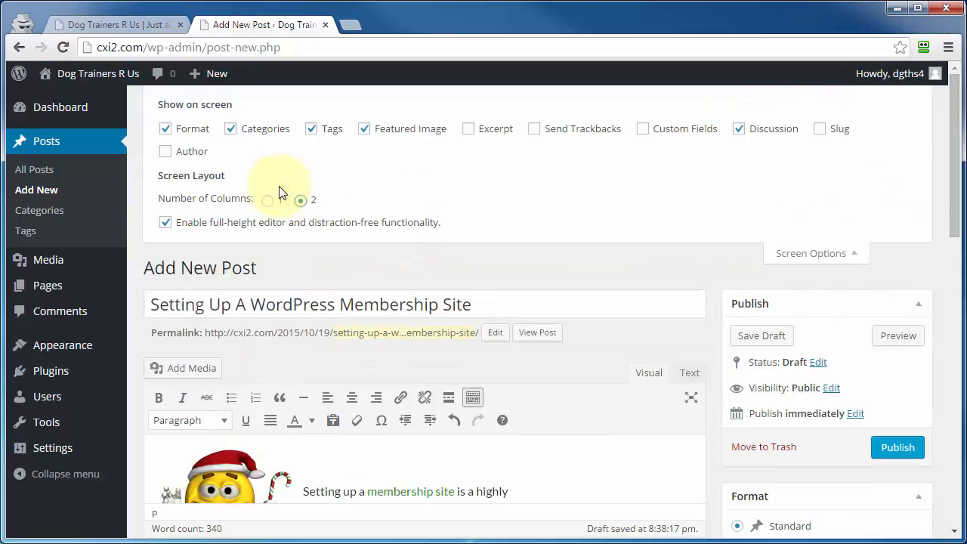
click(164, 223)
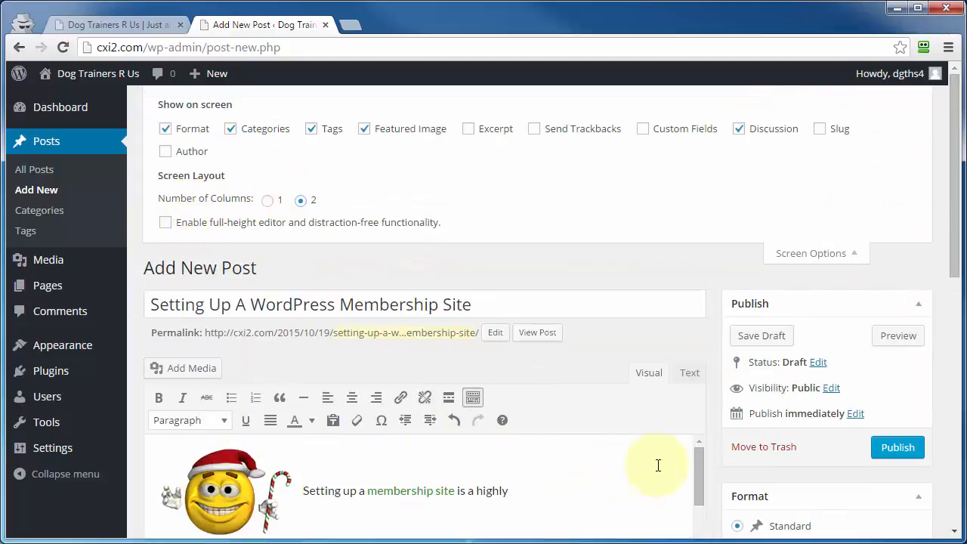
scroll(673, 365, down, 3)
click(165, 223)
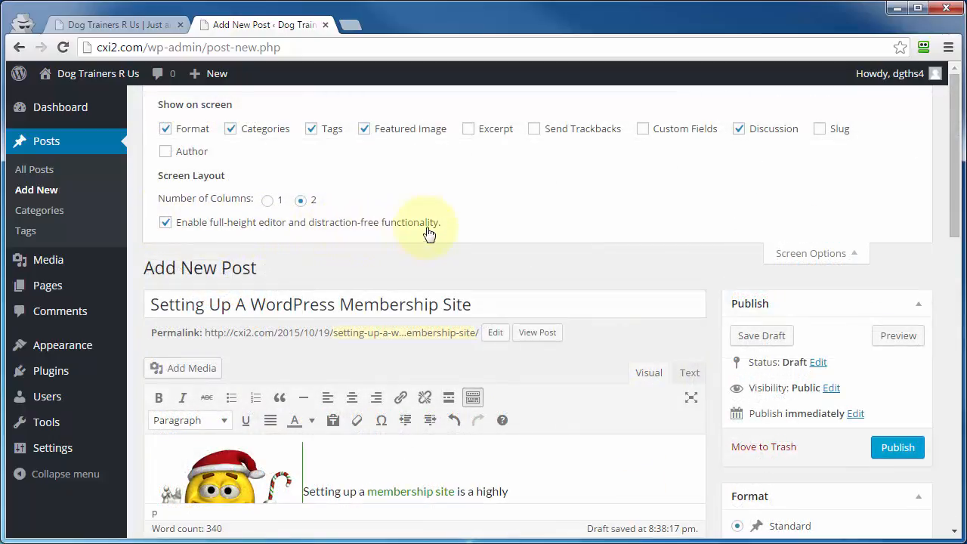
Step: Add a blank line after the post's first paragraph in distraction-free writing mode, and leave that mode
click(689, 404)
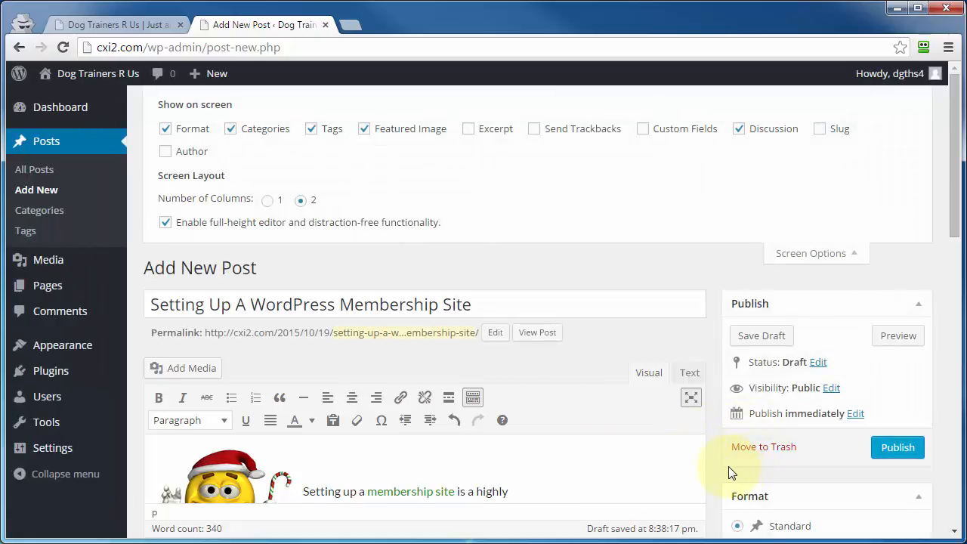
scroll(531, 344, down, 3)
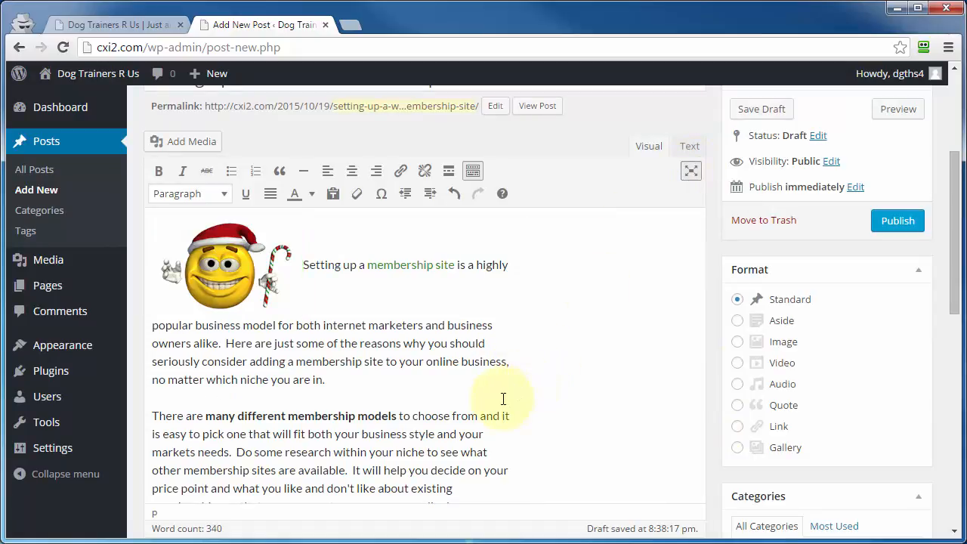
click(408, 373)
key(Return)
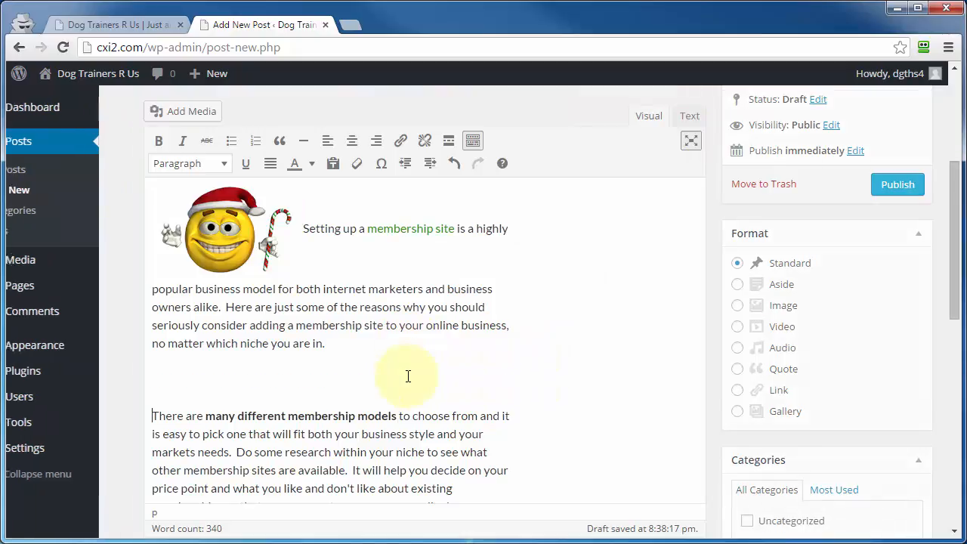
click(691, 140)
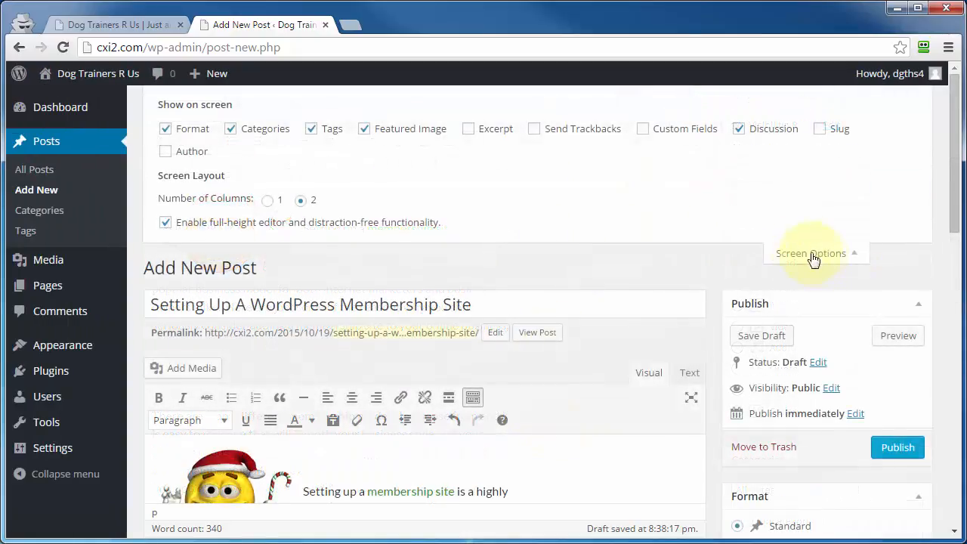
Step: Close the screen options and look at the post editor's help on customizing the display
click(805, 255)
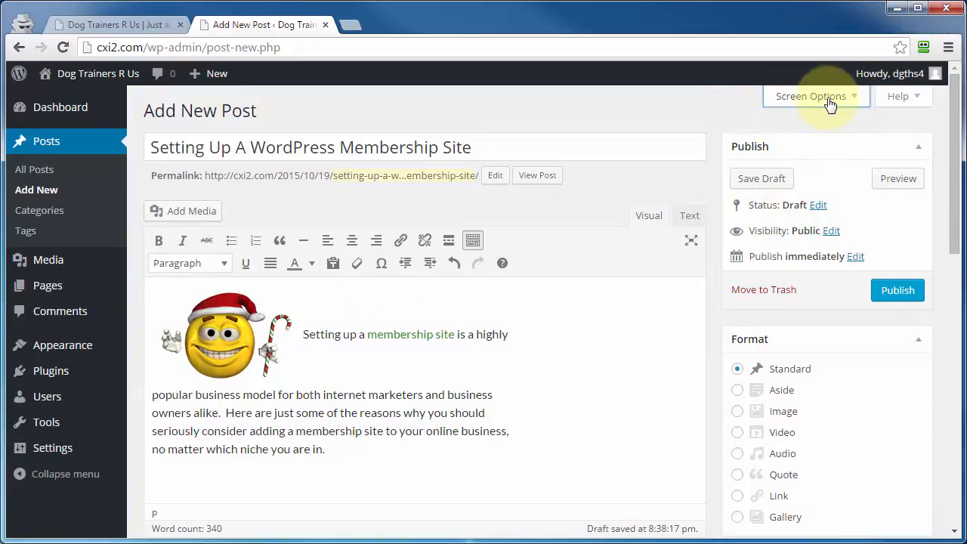
click(906, 102)
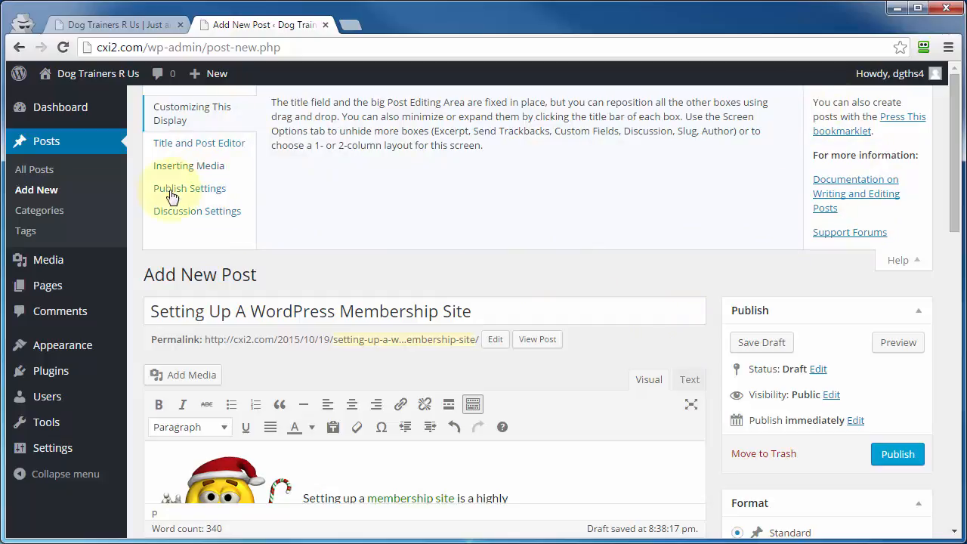
click(884, 260)
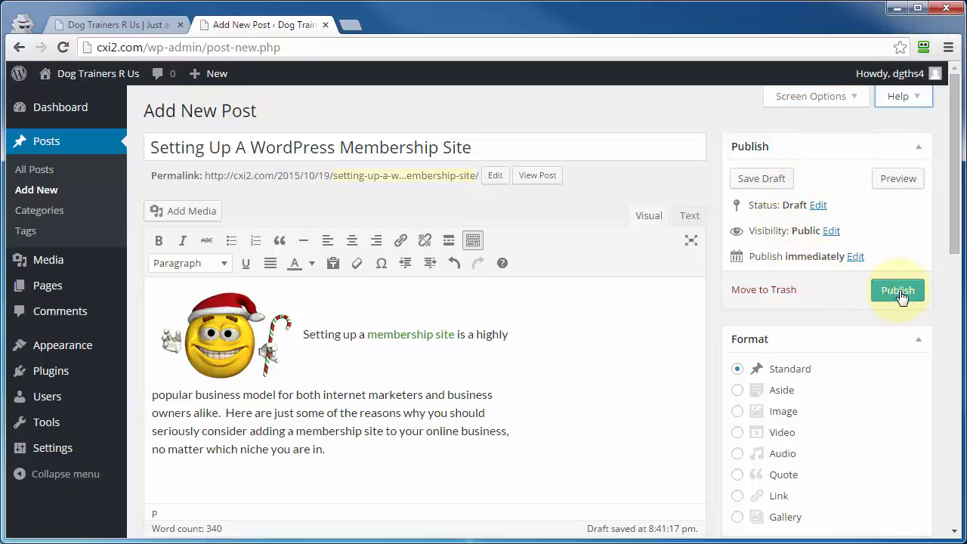
Step: Try scheduling the post for Oct 20, 2015 at 20:32, and revert to immediate publishing
click(856, 259)
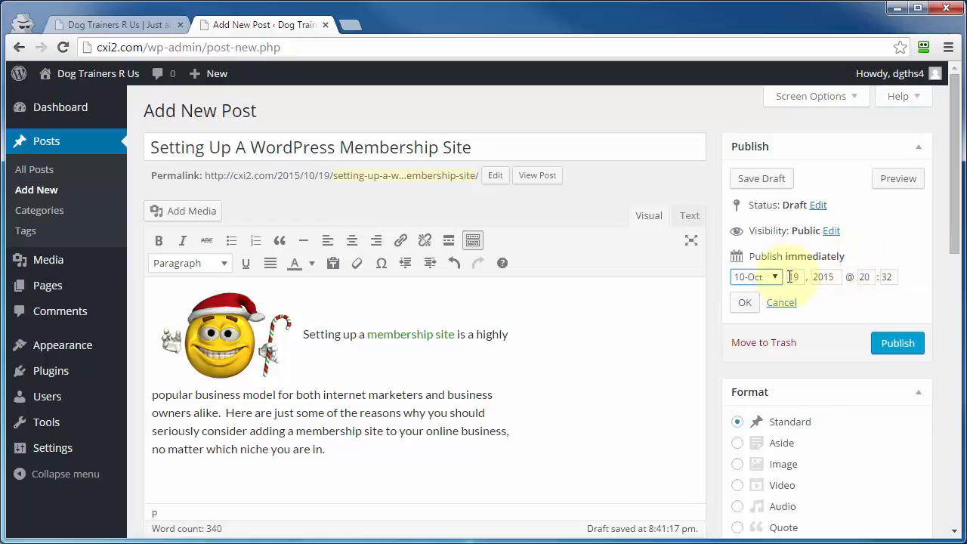
double_click(799, 276)
text(20)
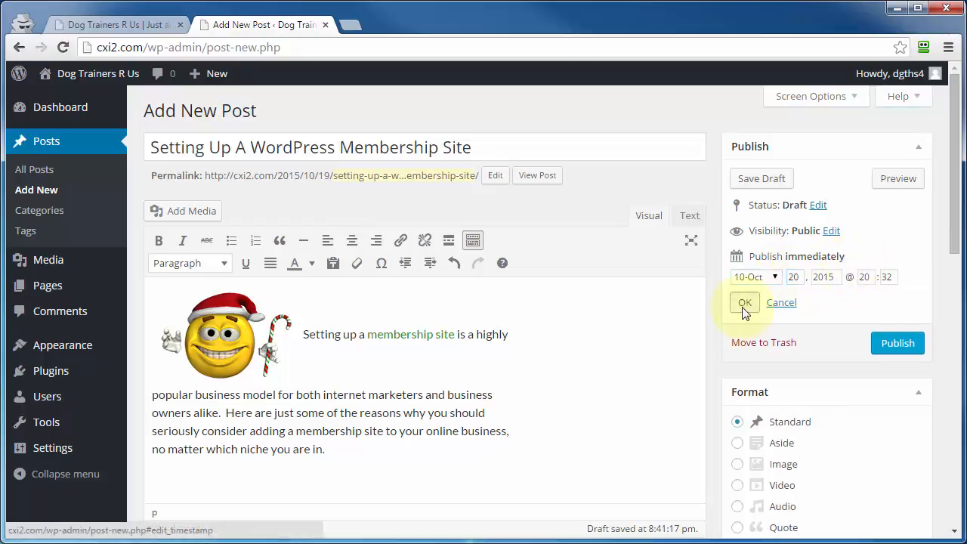
click(745, 302)
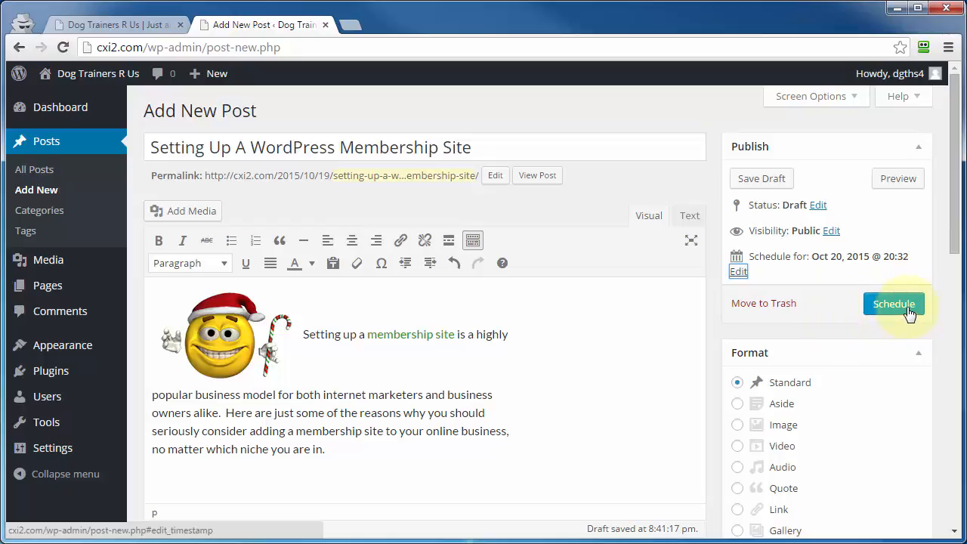
click(737, 272)
click(782, 302)
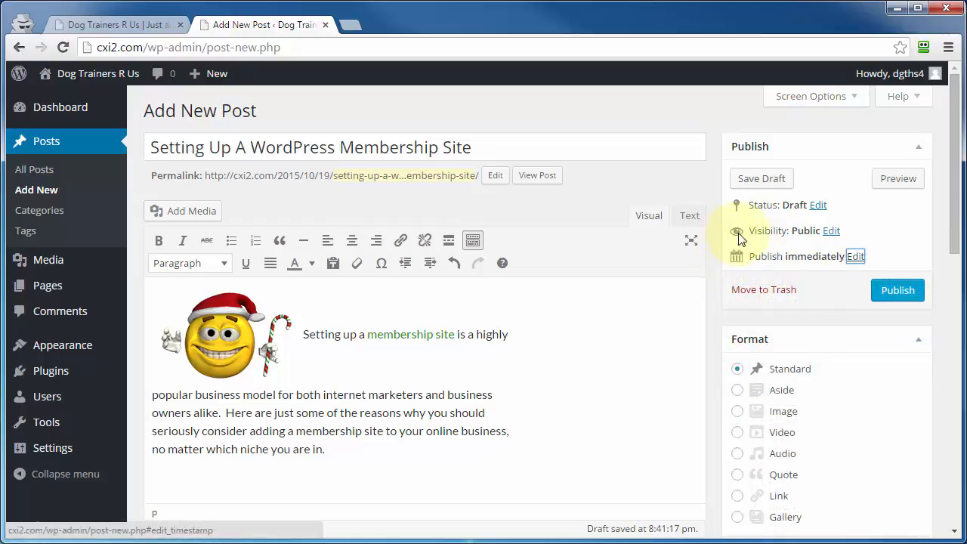
Step: Try sticking the post to the front page, check the site's front page, and leave the visibility public without sticking
click(831, 231)
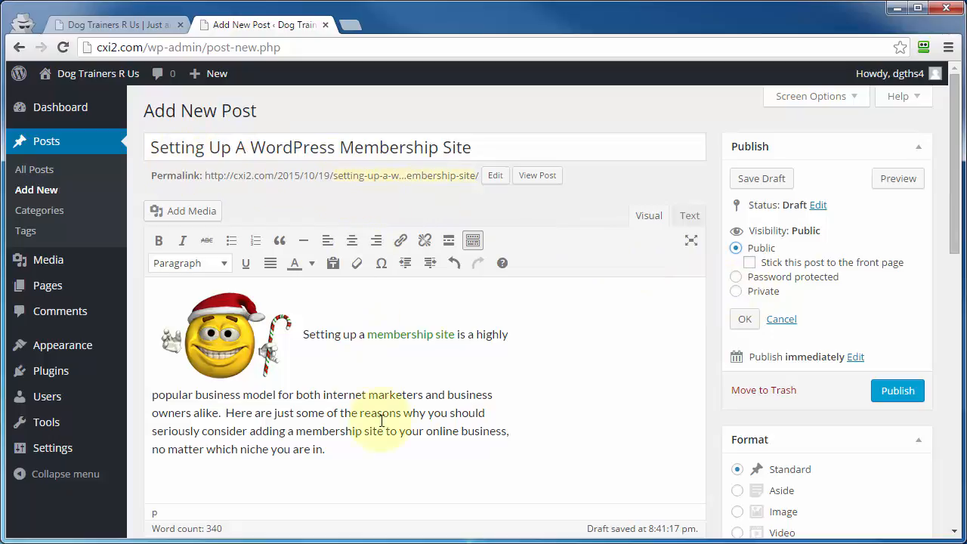
click(749, 263)
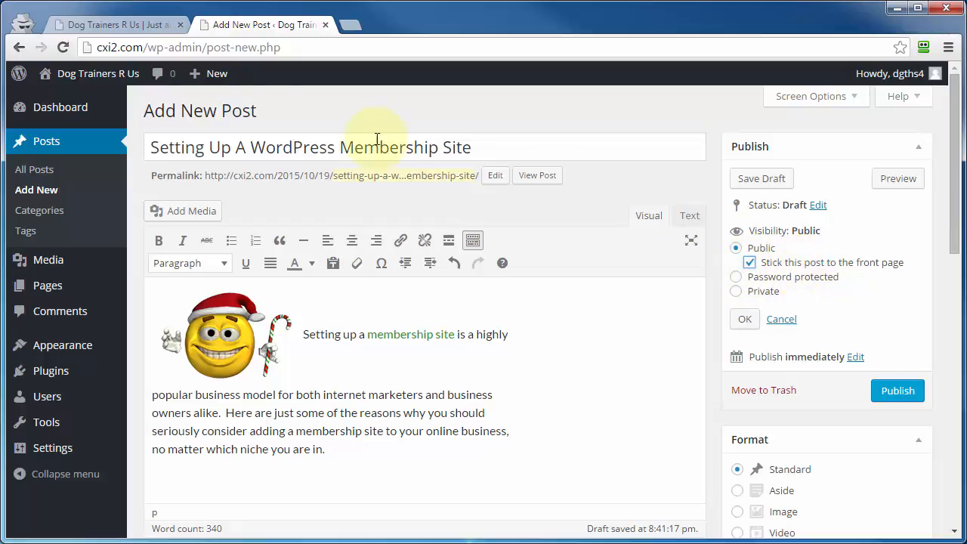
click(99, 24)
click(794, 266)
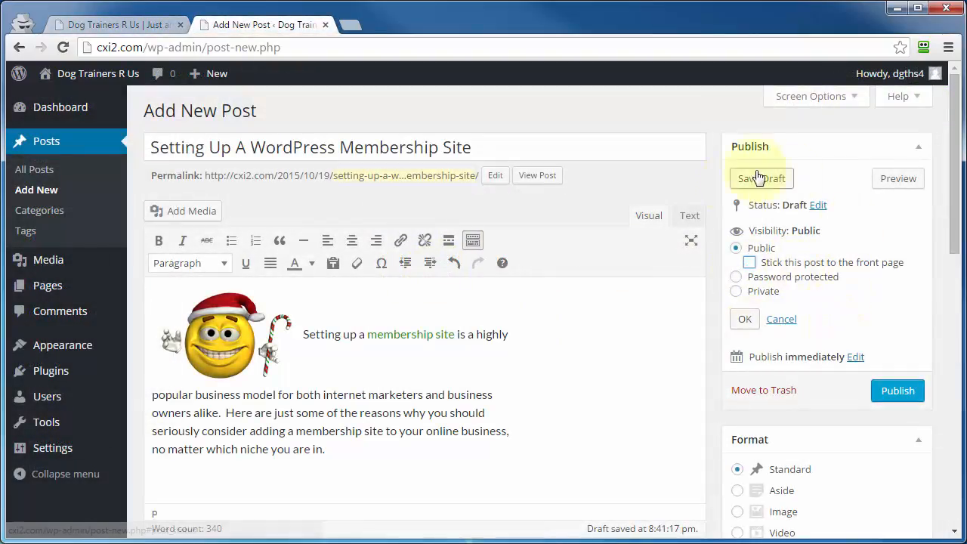
click(744, 319)
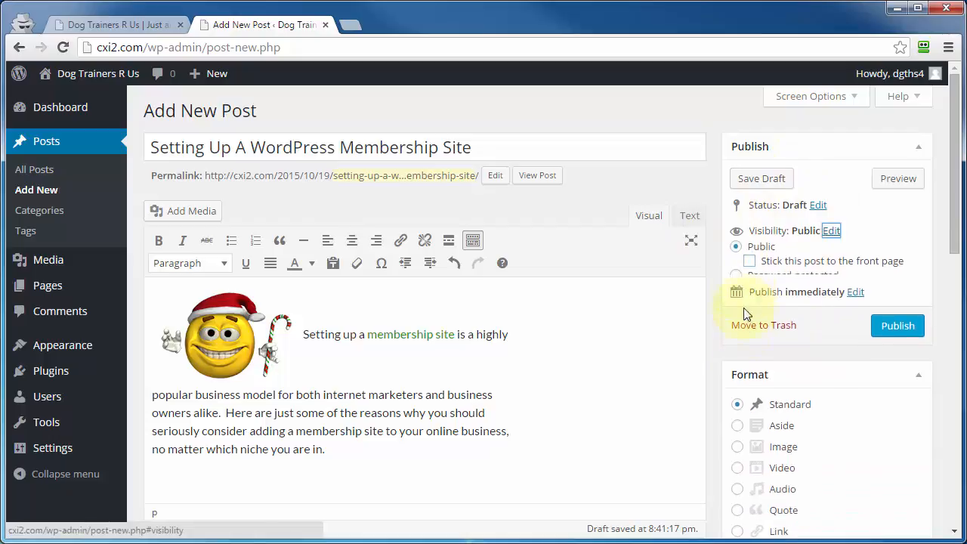
Step: Preview the post in a new tab and return to the post editor
click(899, 180)
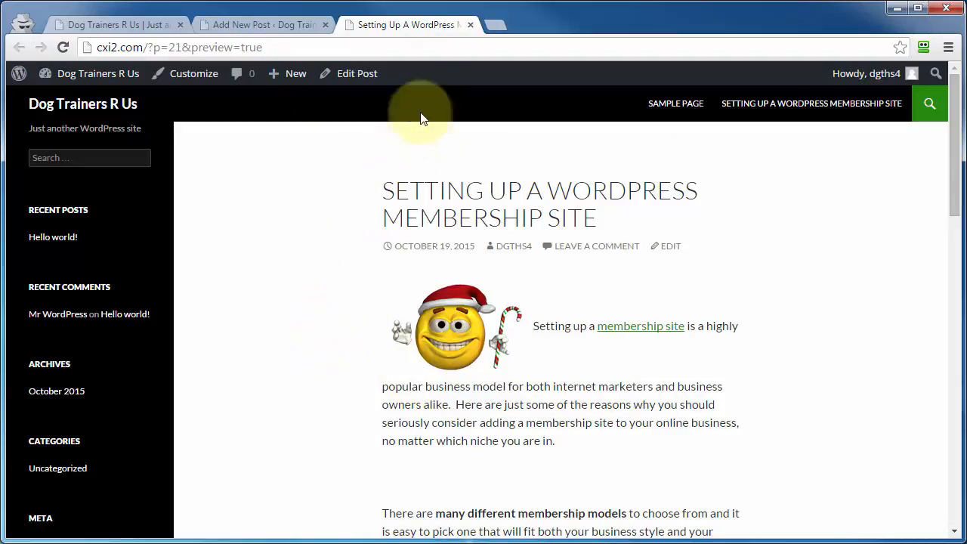
click(470, 24)
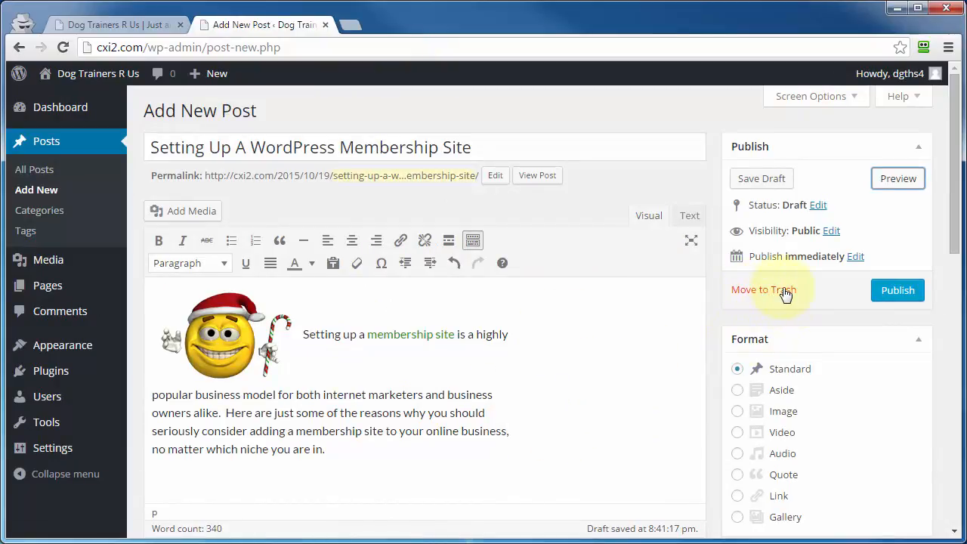
Step: Publish the post immediately and view its shortlink
scroll(791, 302, down, 2)
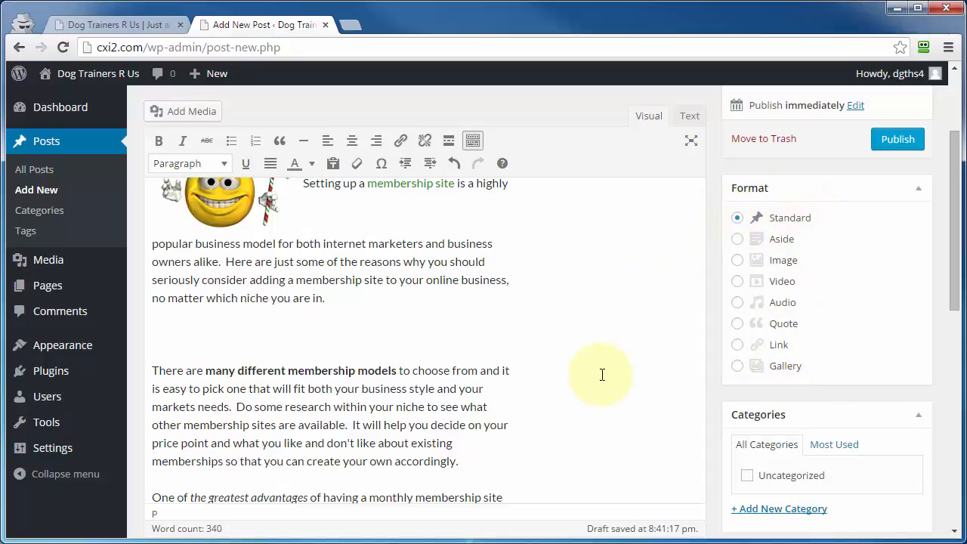
scroll(603, 375, down, 5)
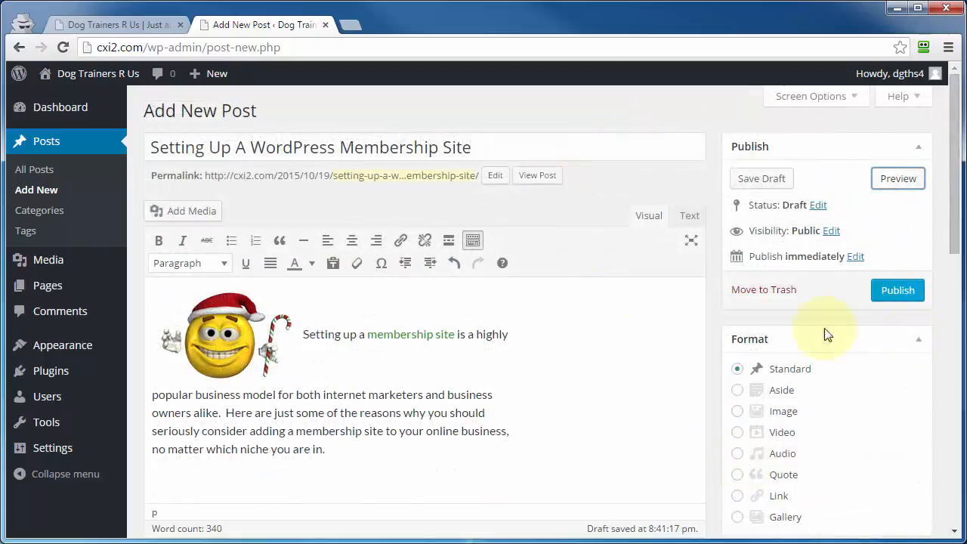
click(895, 292)
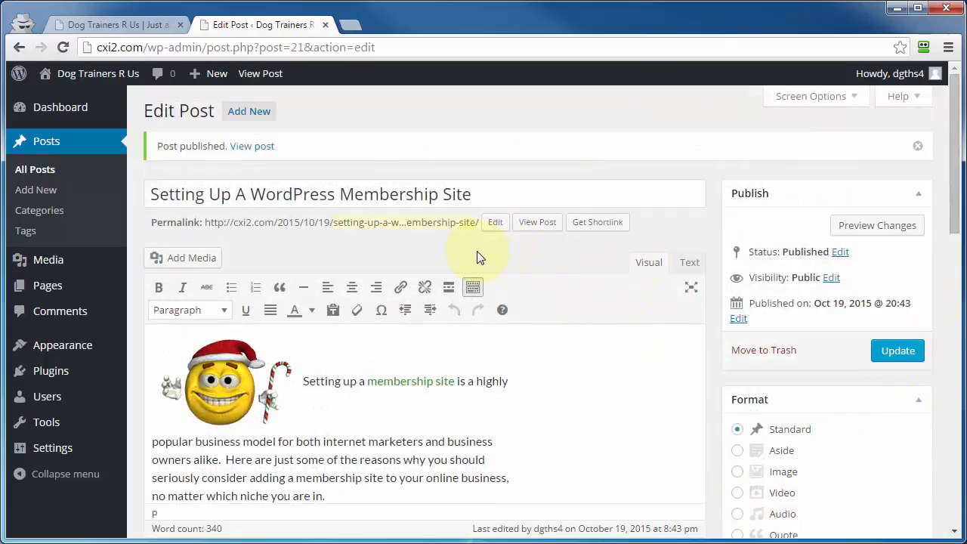
click(596, 225)
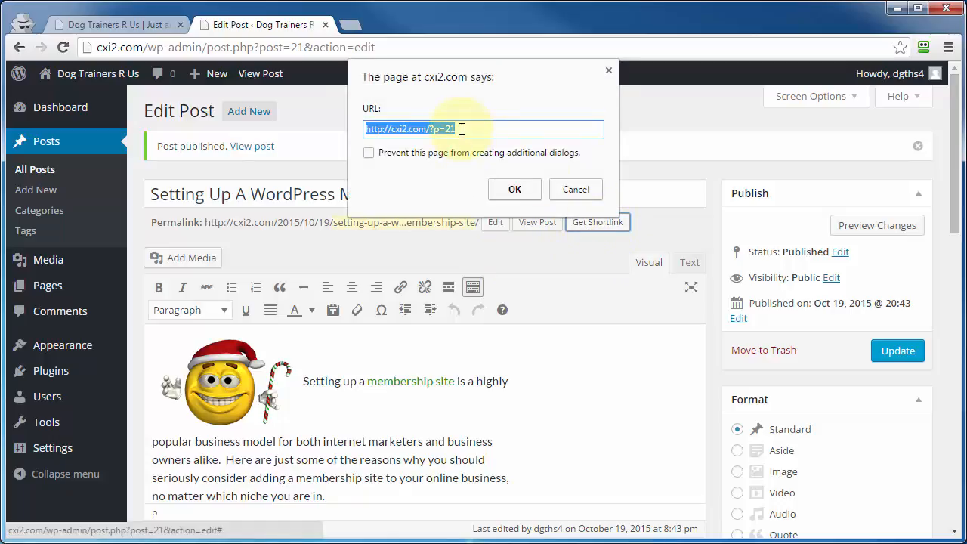
click(572, 191)
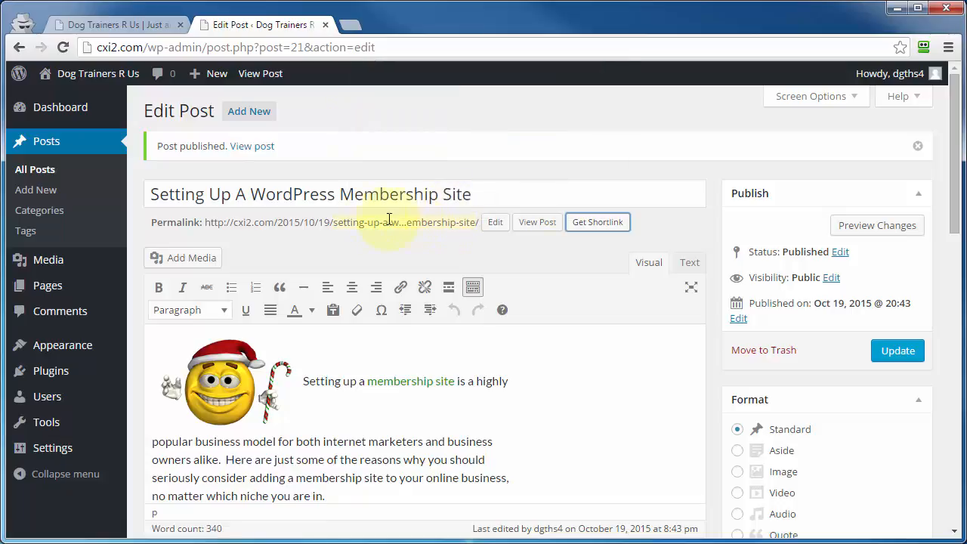